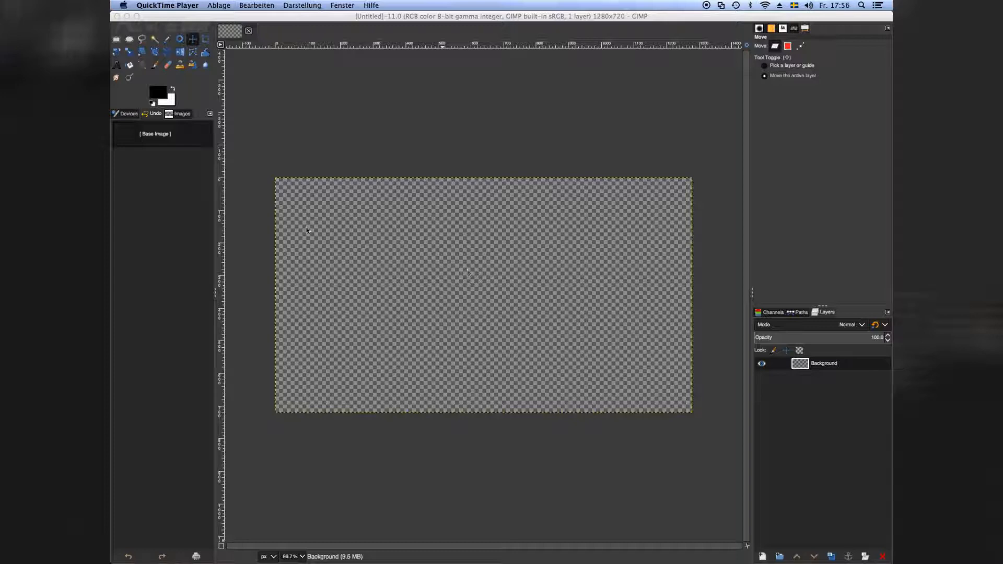
Open the foreground colour chooser, reposition it over the canvas and enlarge the dialog.
{"action": "left_click", "coordinate": [156, 96]}
{"action": "left_click", "coordinate": [163, 97]}
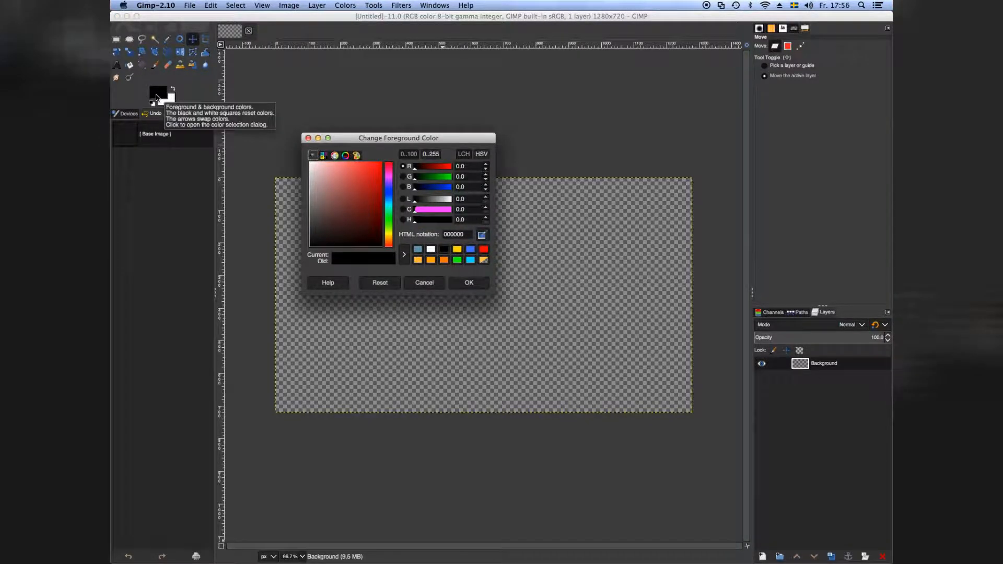
{"action": "left_click_drag", "start_coordinate": [394, 141], "coordinate": [388, 105]}
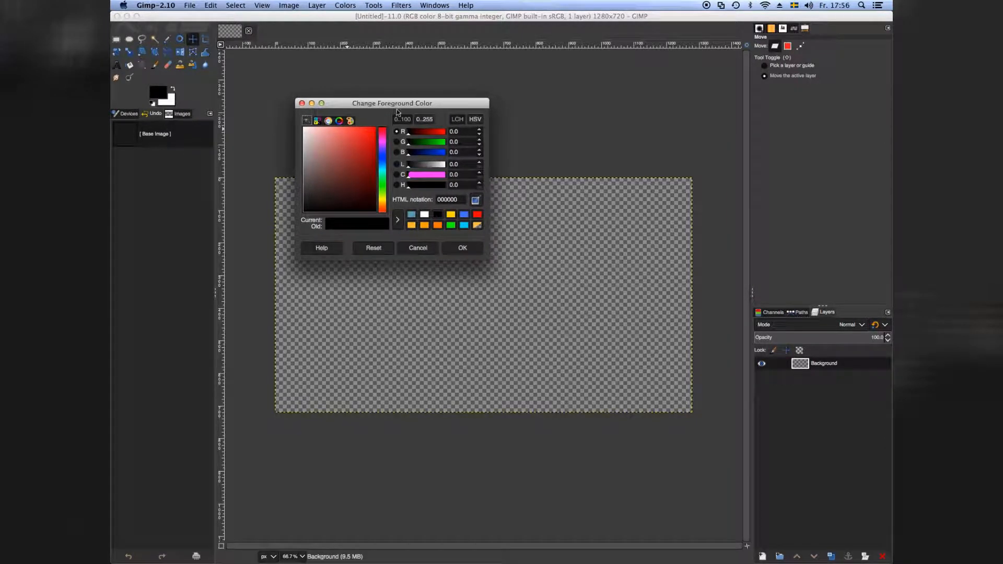
{"action": "left_click_drag", "start_coordinate": [408, 105], "coordinate": [410, 182]}
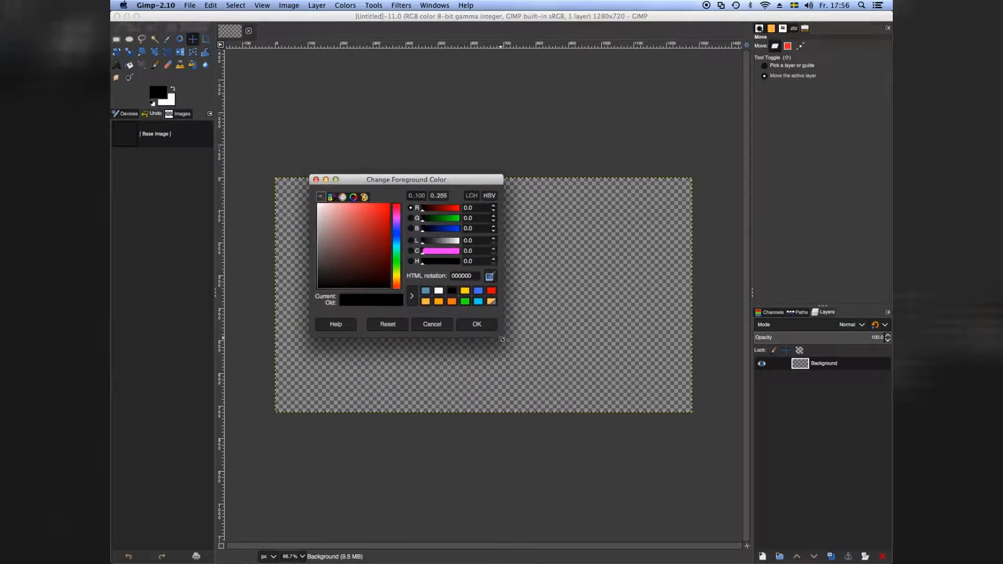
{"action": "left_click_drag", "start_coordinate": [502, 338], "coordinate": [657, 435]}
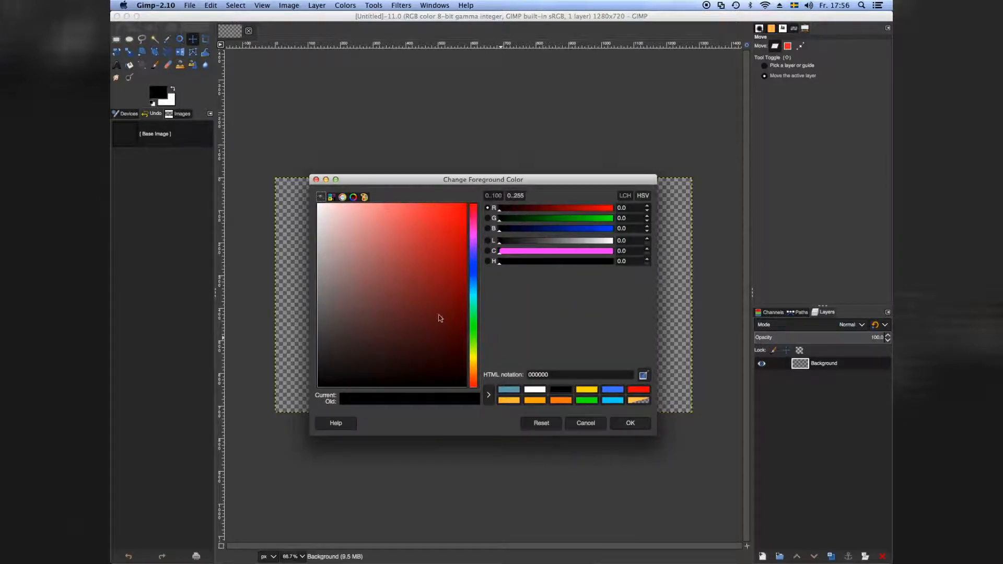
{"action": "left_click_drag", "start_coordinate": [309, 435], "coordinate": [270, 436]}
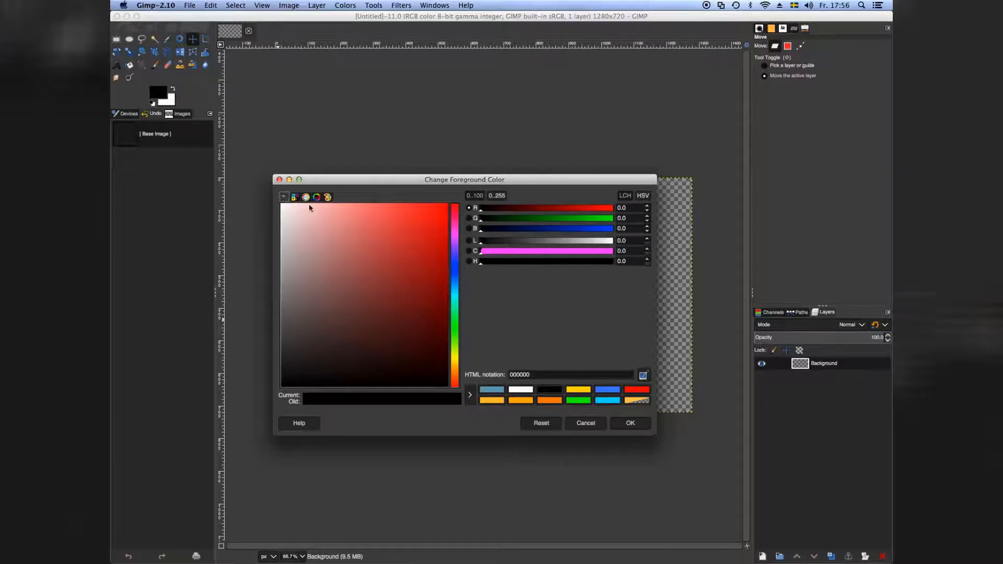
Try the CMYK and Watercolor colour selectors, sample a dark green, and return to the default GIMP selector.
{"action": "left_click", "coordinate": [295, 197]}
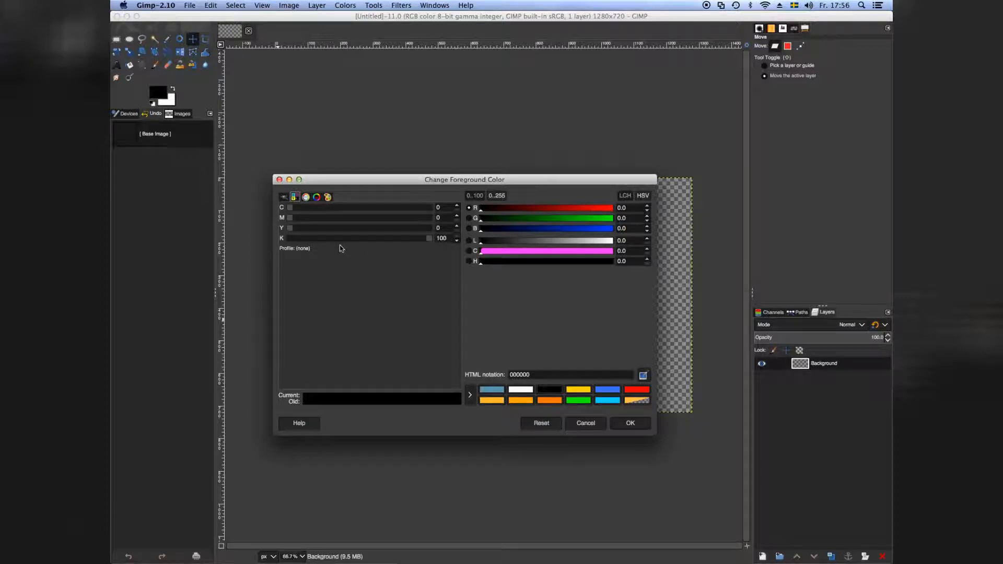
{"action": "left_click", "coordinate": [306, 197]}
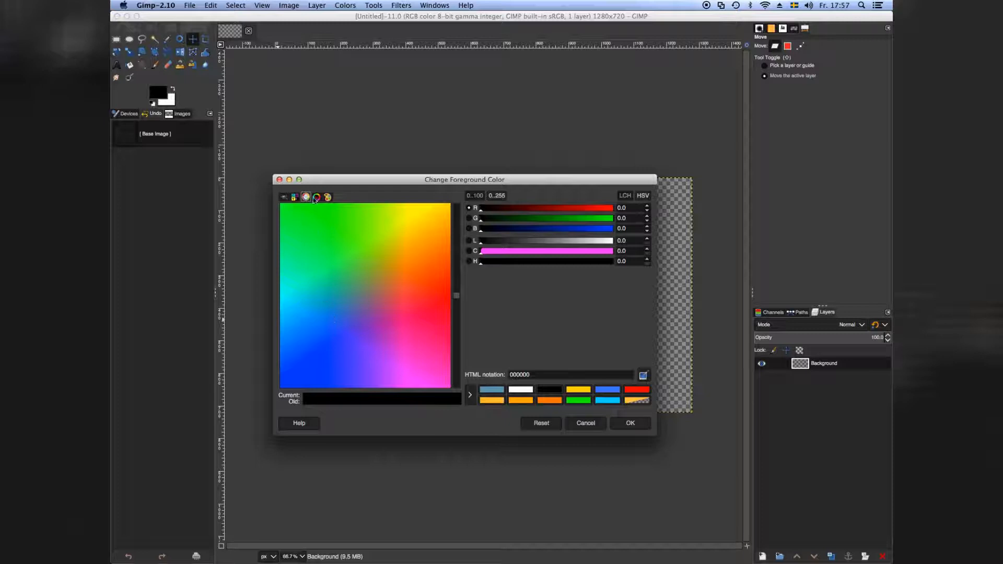
{"action": "left_click", "coordinate": [363, 271]}
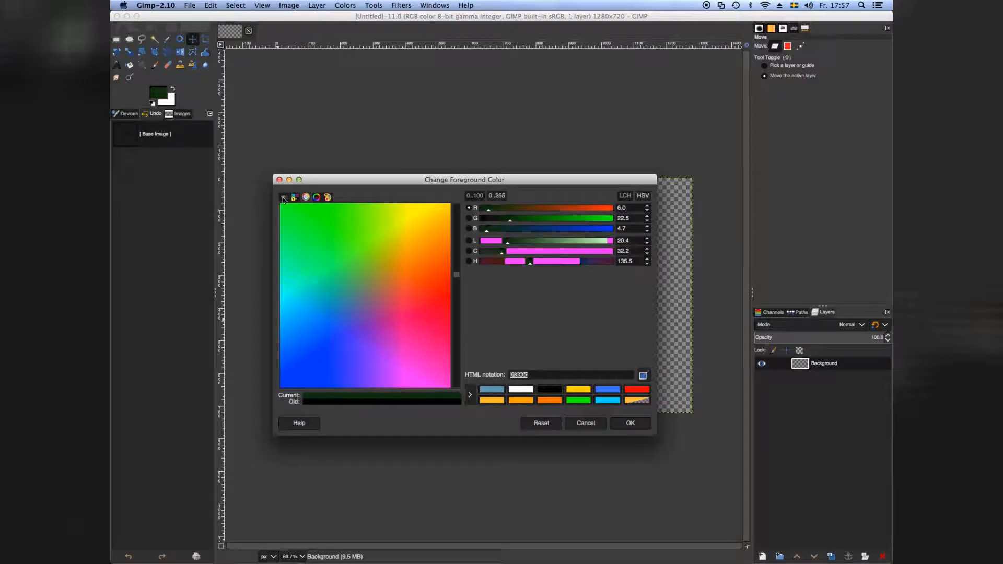
{"action": "left_click", "coordinate": [283, 197]}
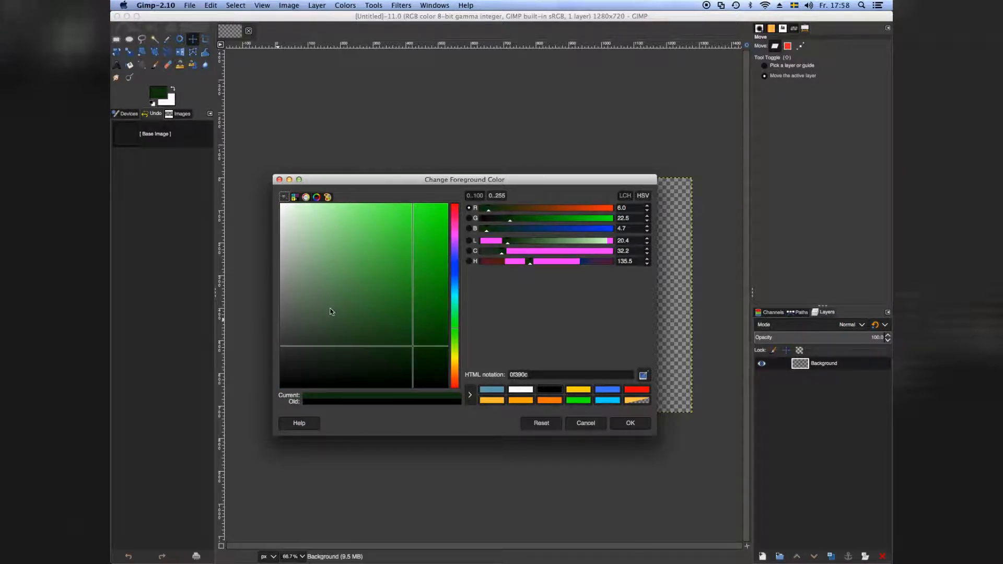
Try a pale green and a range of blue shades as the foreground colour, ending on 7397e2.
{"action": "left_click", "coordinate": [299, 250]}
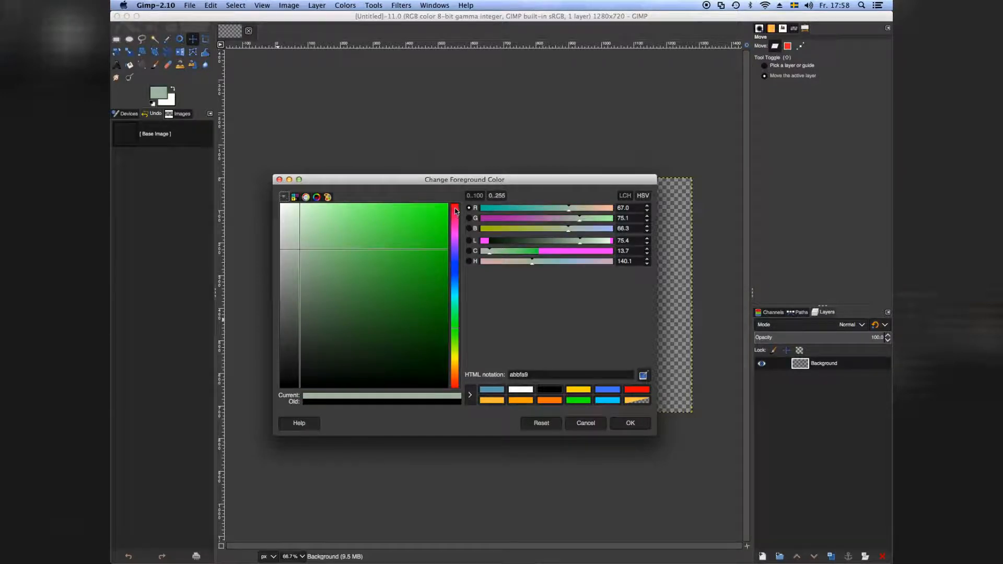
{"action": "left_click_drag", "start_coordinate": [456, 326], "coordinate": [454, 278]}
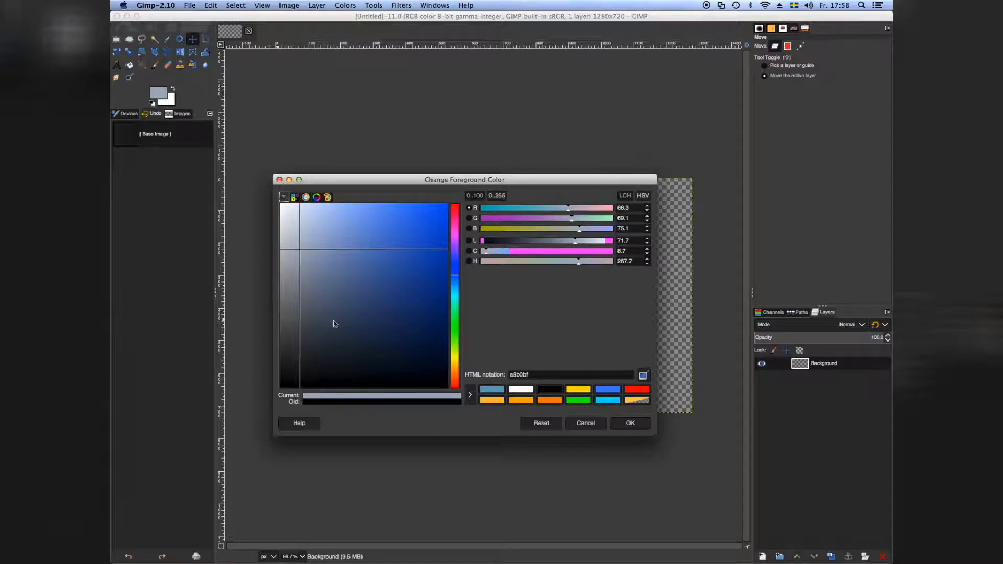
{"action": "left_click_drag", "start_coordinate": [301, 254], "coordinate": [319, 240]}
{"action": "left_click", "coordinate": [331, 252]}
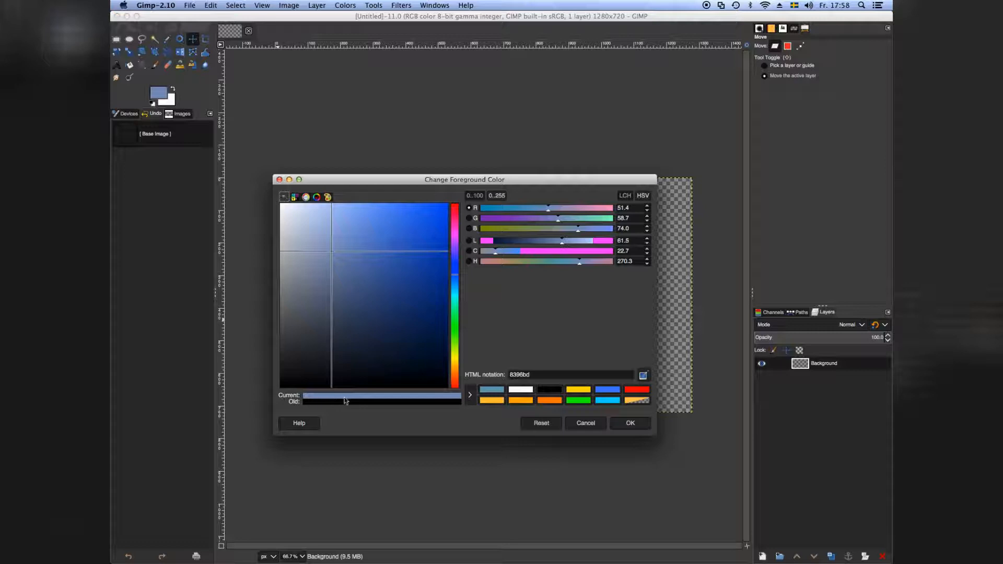
{"action": "left_click", "coordinate": [380, 274]}
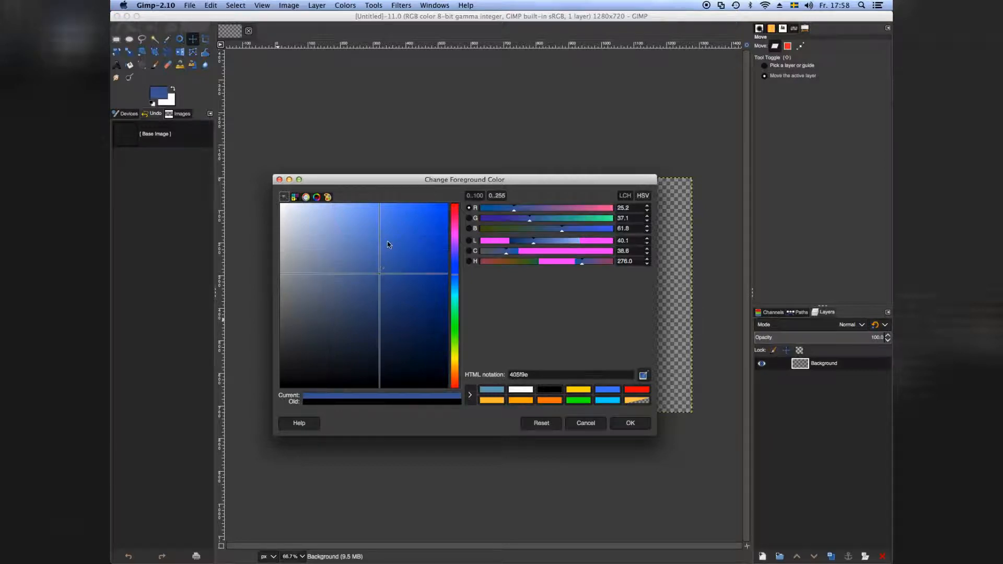
{"action": "left_click", "coordinate": [401, 247]}
{"action": "left_click", "coordinate": [407, 262]}
{"action": "left_click", "coordinate": [351, 281]}
{"action": "left_click", "coordinate": [344, 240]}
{"action": "left_click", "coordinate": [311, 263]}
{"action": "left_click", "coordinate": [361, 266]}
{"action": "left_click", "coordinate": [362, 225]}
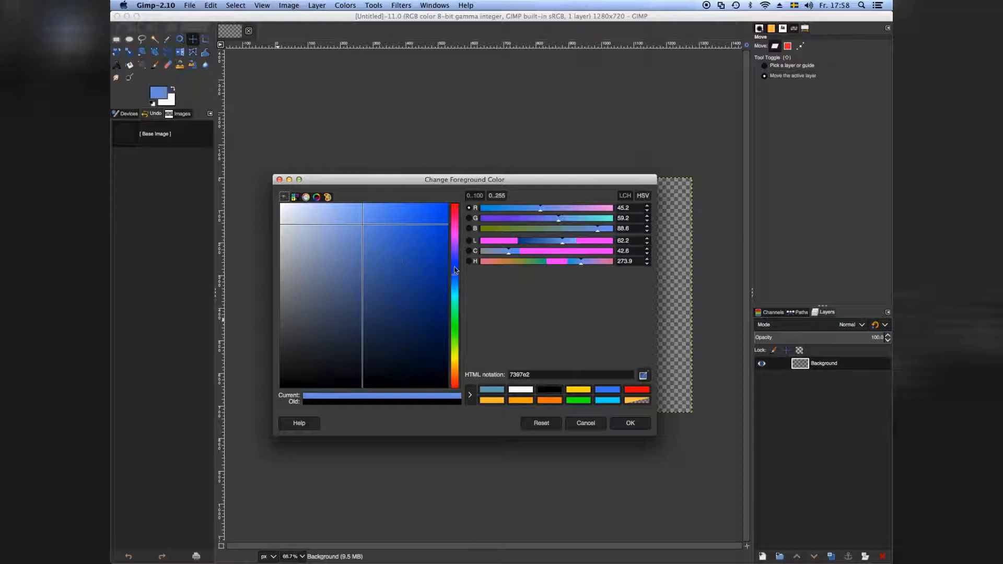
Set the foreground colour to very dark green 072a04 and bucket-fill the whole Background layer with it.
{"action": "left_click", "coordinate": [456, 327]}
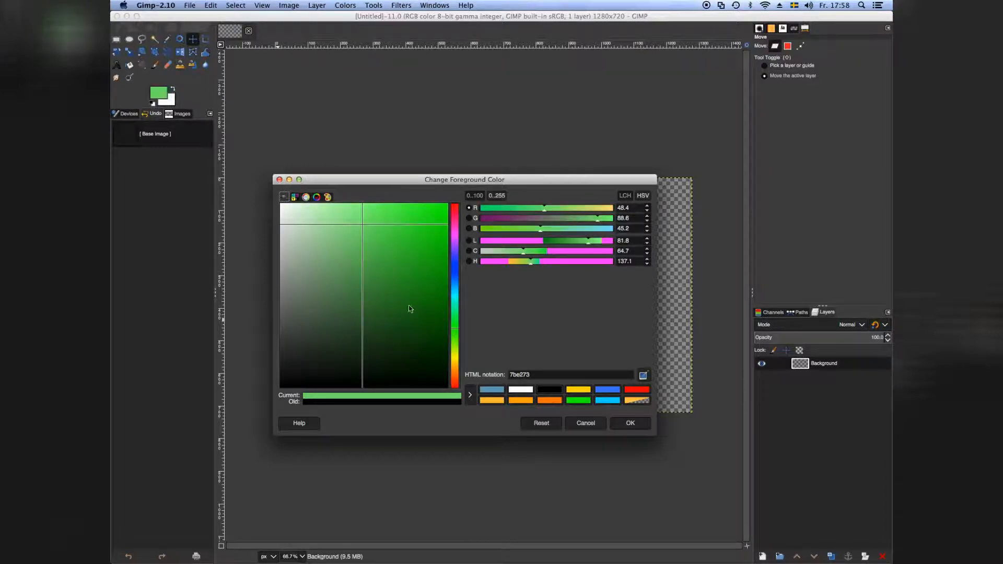
{"action": "left_click", "coordinate": [395, 317]}
{"action": "left_click", "coordinate": [407, 331]}
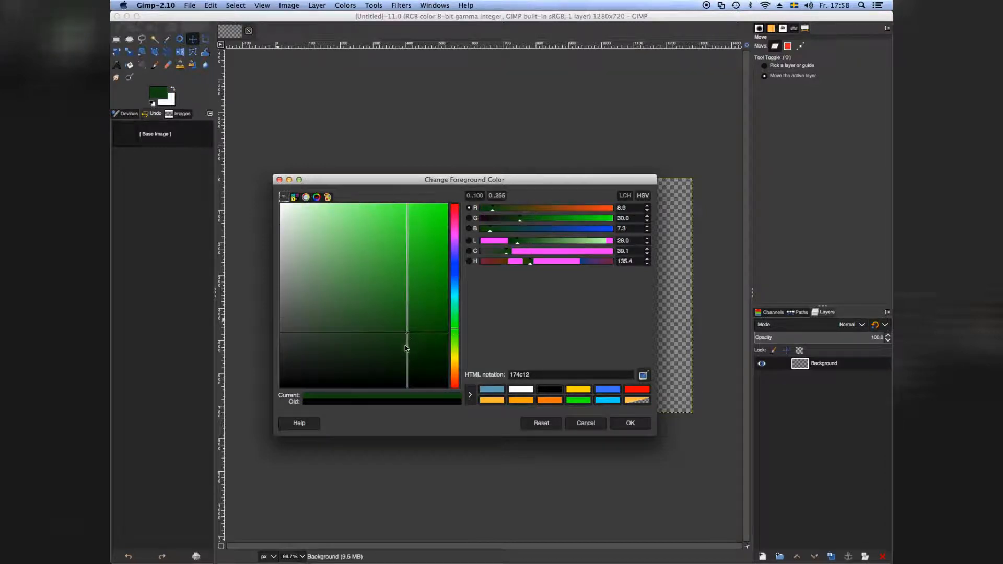
{"action": "left_click", "coordinate": [395, 343]}
{"action": "left_click_drag", "start_coordinate": [411, 353], "coordinate": [433, 359]}
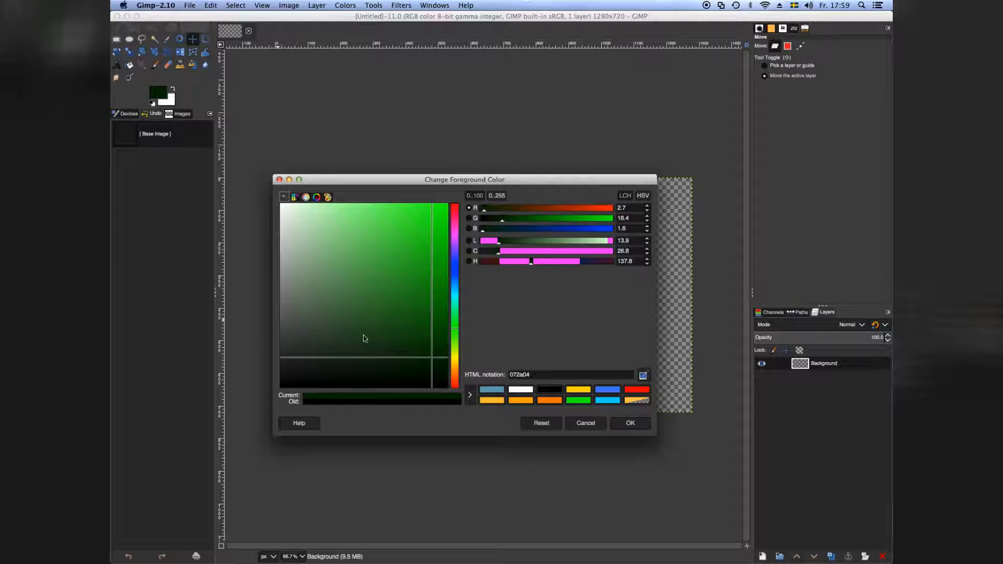
{"action": "left_click", "coordinate": [629, 423]}
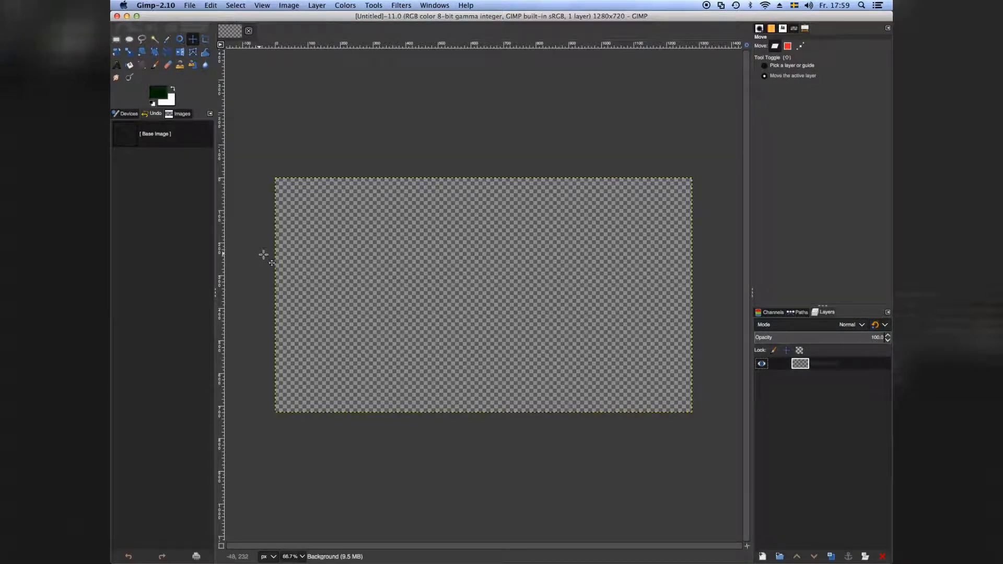
{"action": "left_click", "coordinate": [130, 67]}
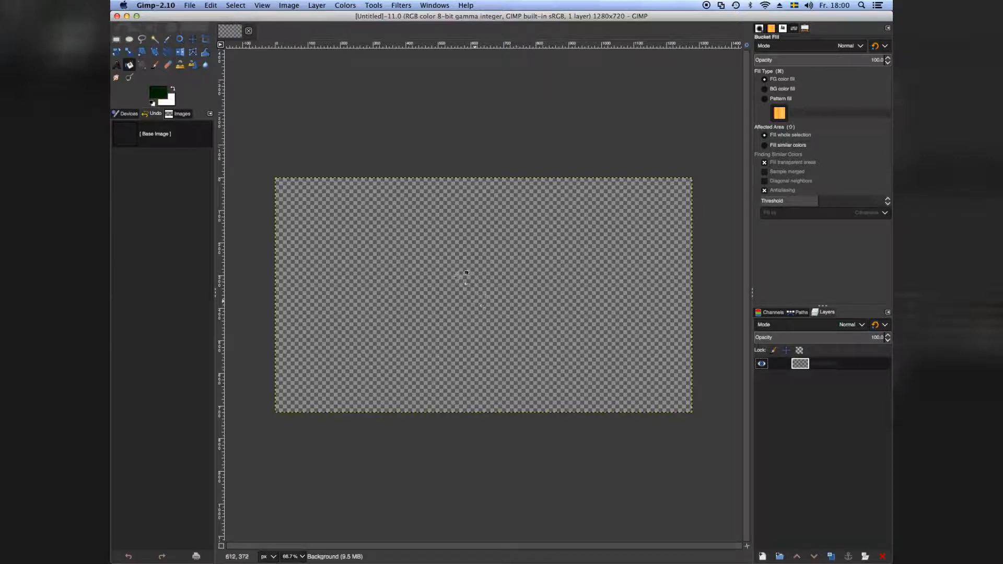
{"action": "left_click", "coordinate": [458, 274]}
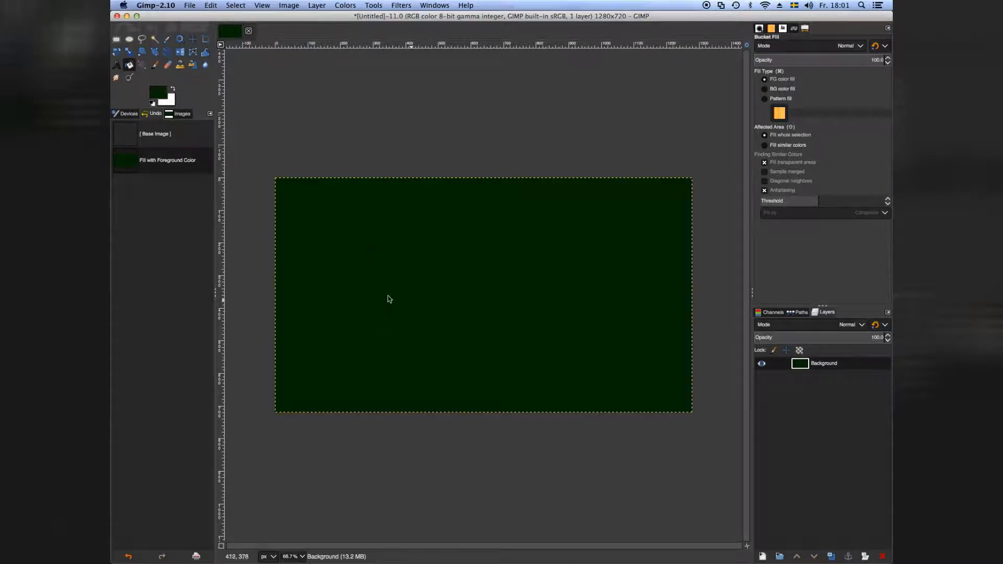
Change the foreground colour to the lighter green 0f651a.
{"action": "left_click", "coordinate": [159, 94]}
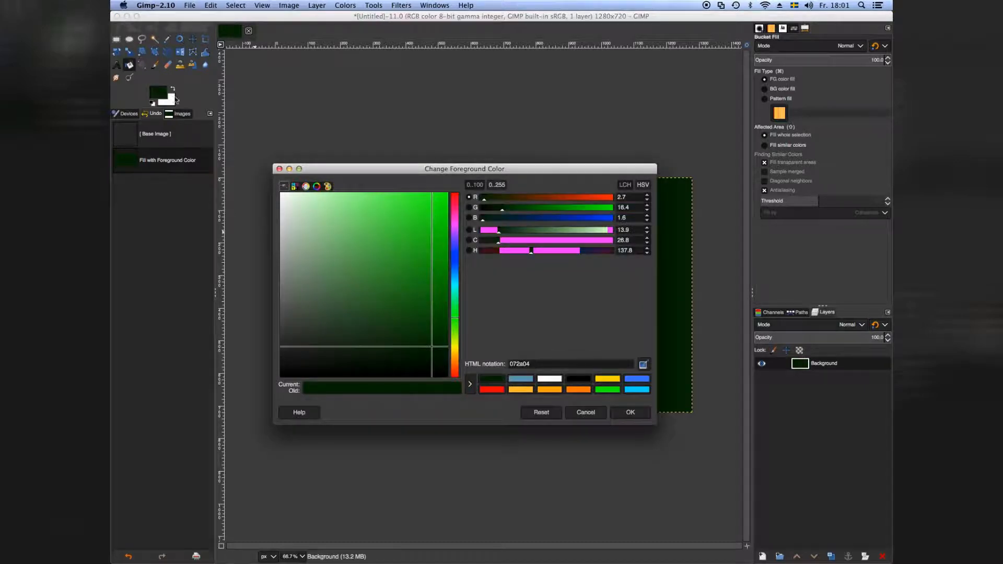
{"action": "left_click", "coordinate": [455, 314]}
{"action": "left_click", "coordinate": [455, 312]}
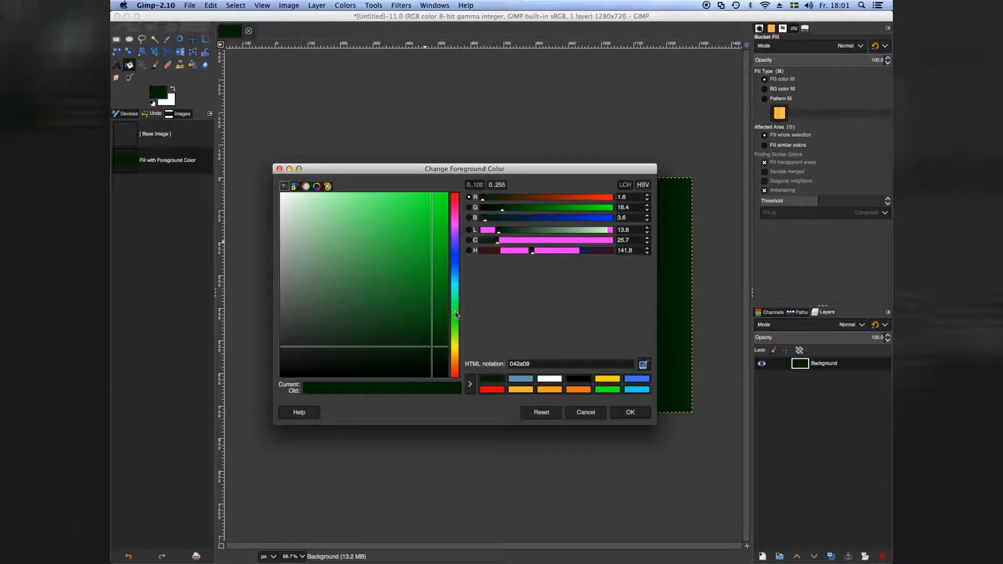
{"action": "left_click", "coordinate": [425, 314]}
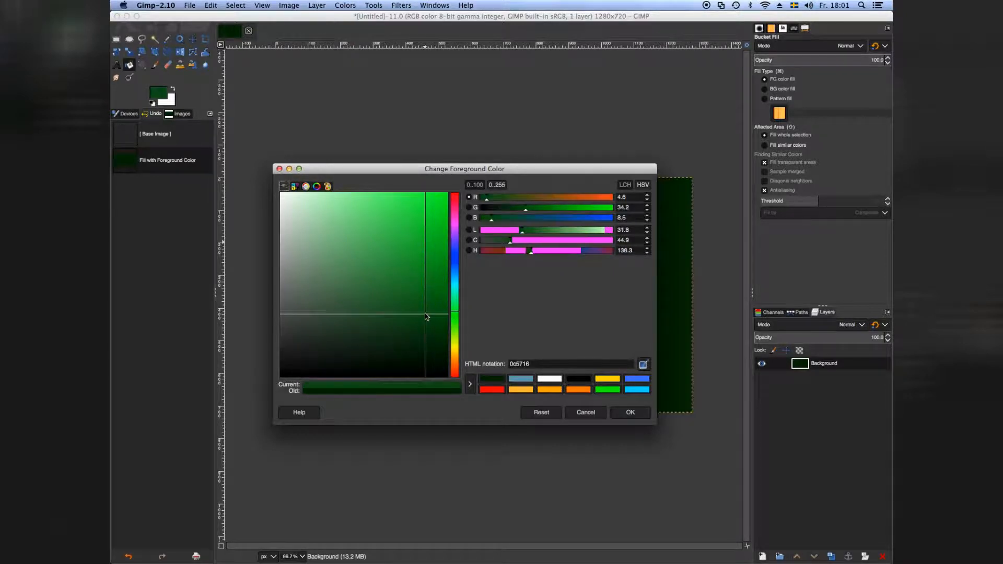
{"action": "left_click", "coordinate": [423, 303]}
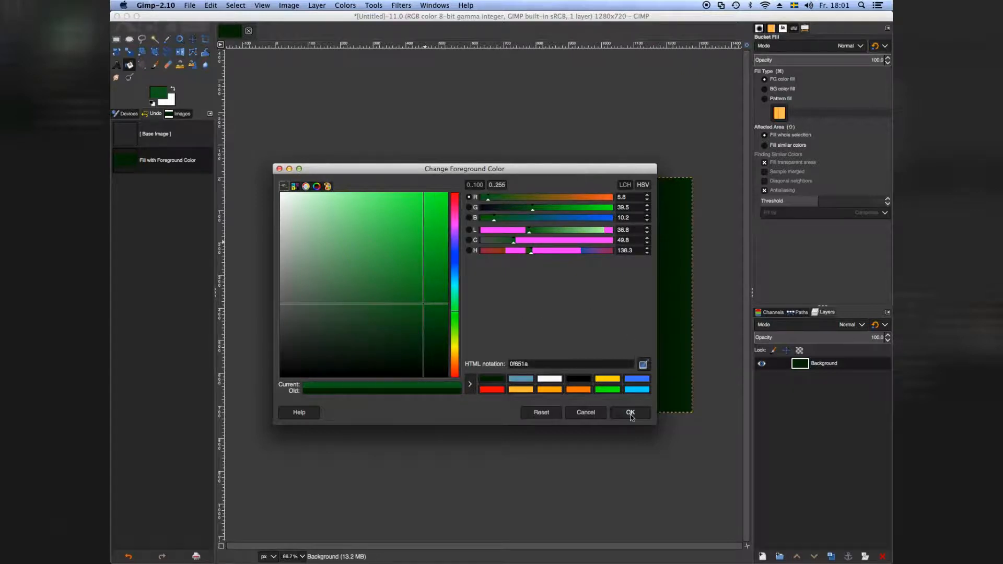
{"action": "left_click", "coordinate": [630, 413]}
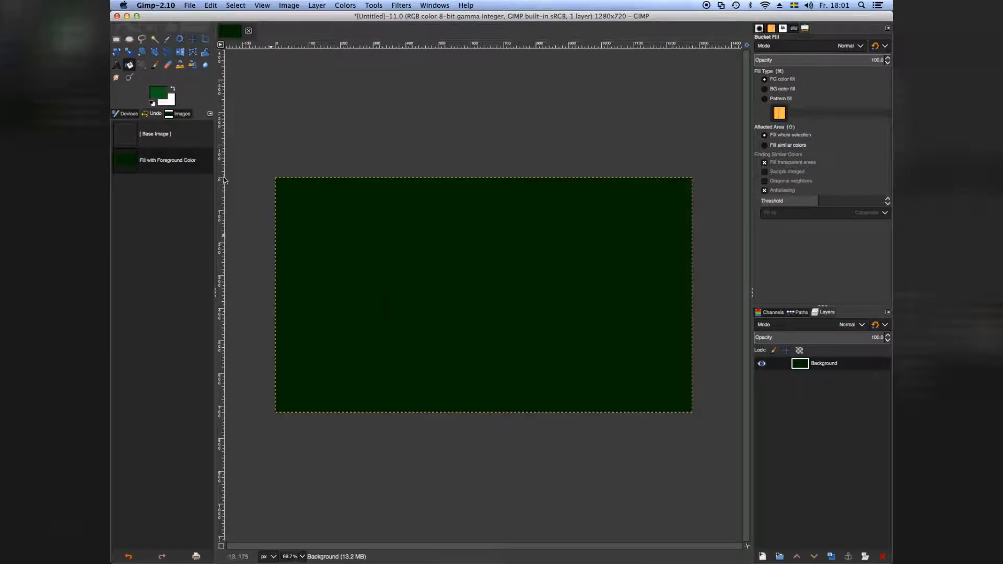
Make a rectangular selection of 741 × 245 px at position 195, 152 in the upper part of the canvas.
{"action": "left_click", "coordinate": [117, 40]}
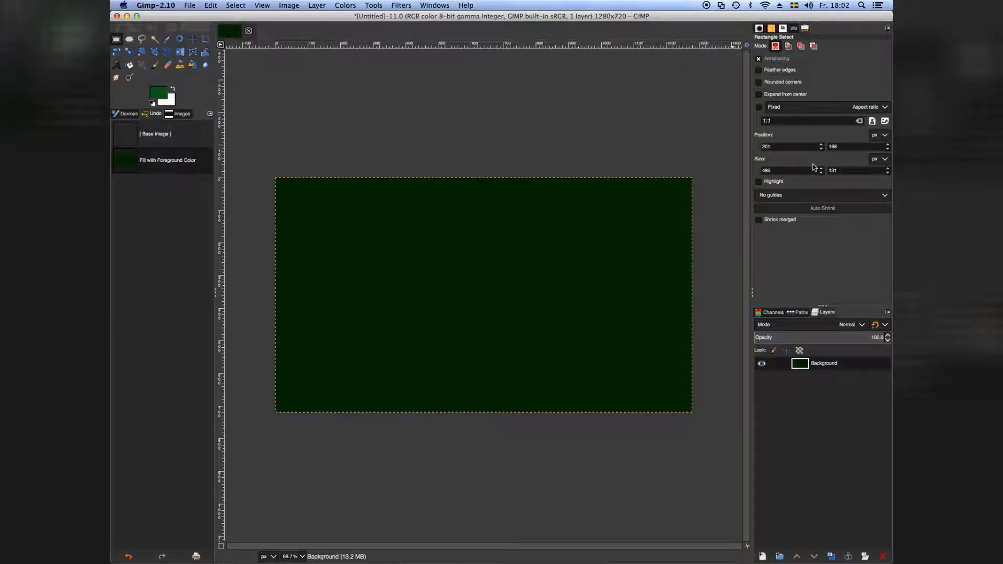
{"action": "left_click", "coordinate": [339, 235]}
{"action": "left_click_drag", "start_coordinate": [339, 235], "coordinate": [576, 302]}
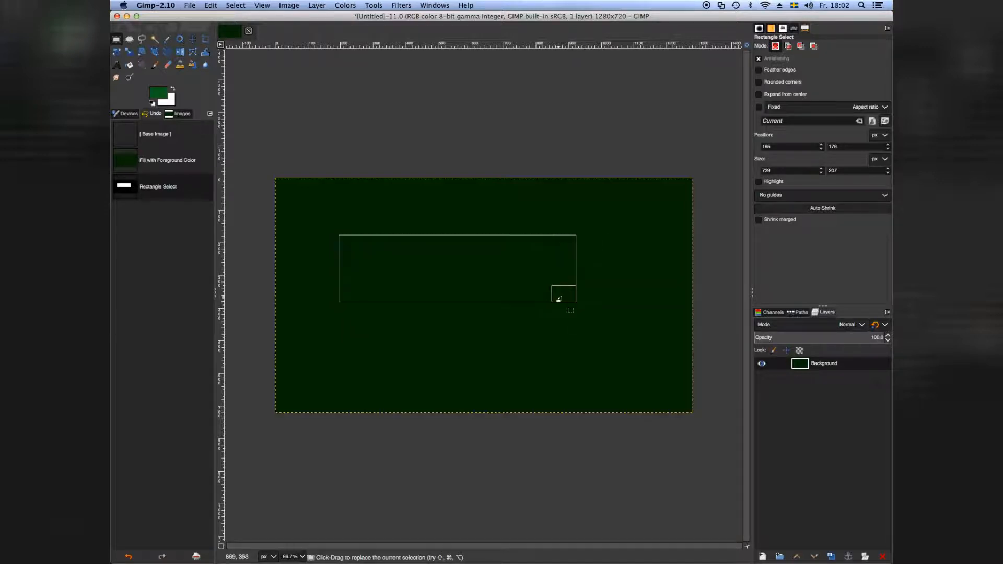
{"action": "mouse_move", "coordinate": [564, 291]}
{"action": "left_mouse_down"}
{"action": "mouse_move", "coordinate": [563, 312]}
{"action": "mouse_move", "coordinate": [561, 282]}
{"action": "mouse_move", "coordinate": [569, 292]}
{"action": "left_mouse_up"}
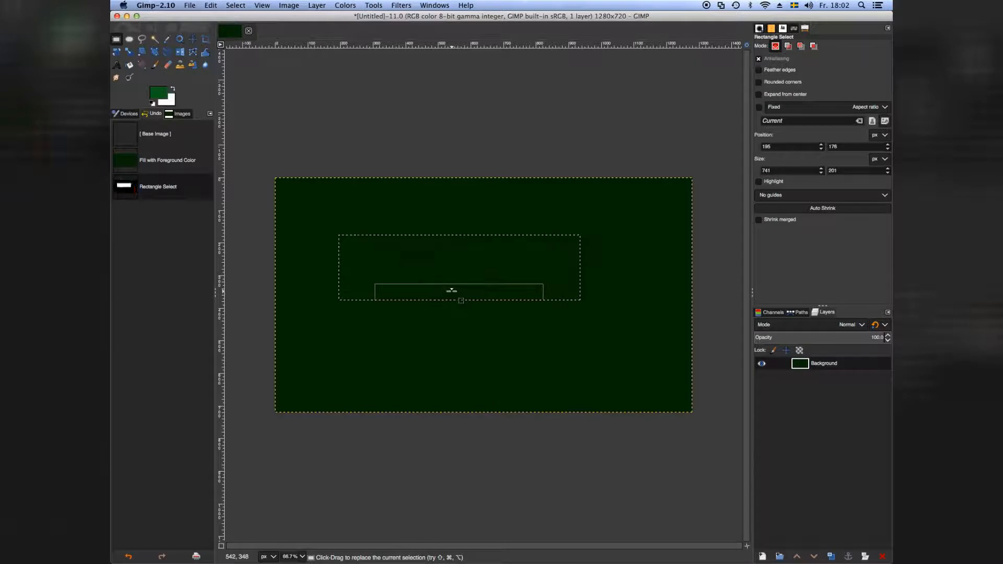
{"action": "mouse_move", "coordinate": [451, 291]}
{"action": "left_mouse_down"}
{"action": "mouse_move", "coordinate": [451, 324]}
{"action": "mouse_move", "coordinate": [452, 290]}
{"action": "left_mouse_up"}
{"action": "mouse_move", "coordinate": [449, 243]}
{"action": "left_mouse_down"}
{"action": "mouse_move", "coordinate": [448, 227]}
{"action": "mouse_move", "coordinate": [447, 240]}
{"action": "left_mouse_up"}
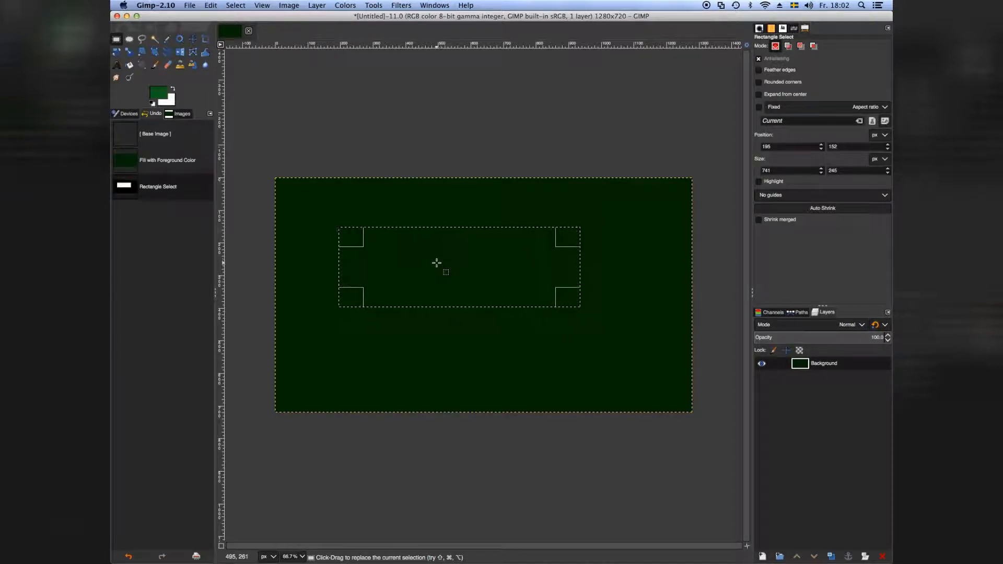
{"action": "key", "text": "Return"}
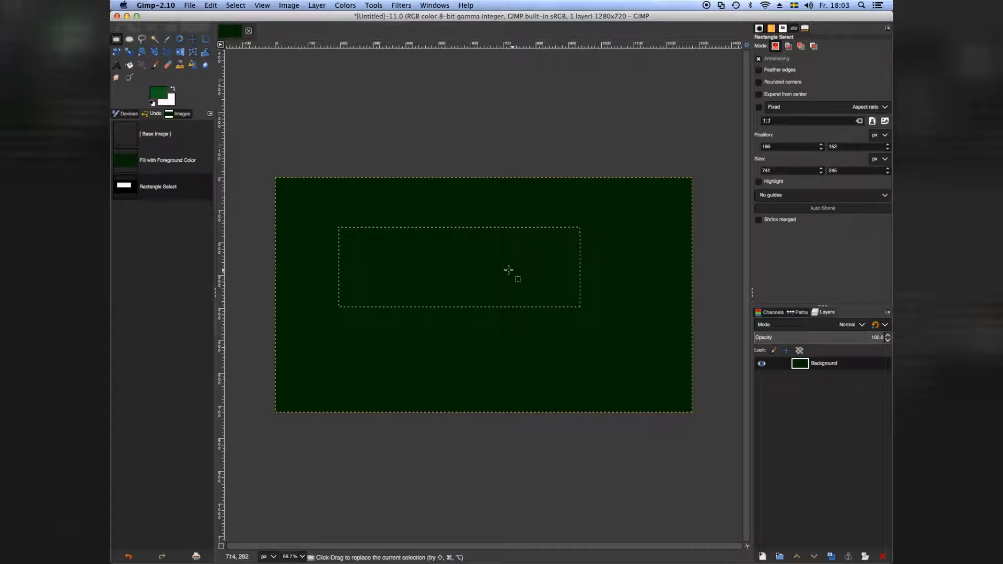
Bucket-fill the rectangular selection with the foreground green and deselect everything.
{"action": "left_click", "coordinate": [130, 66]}
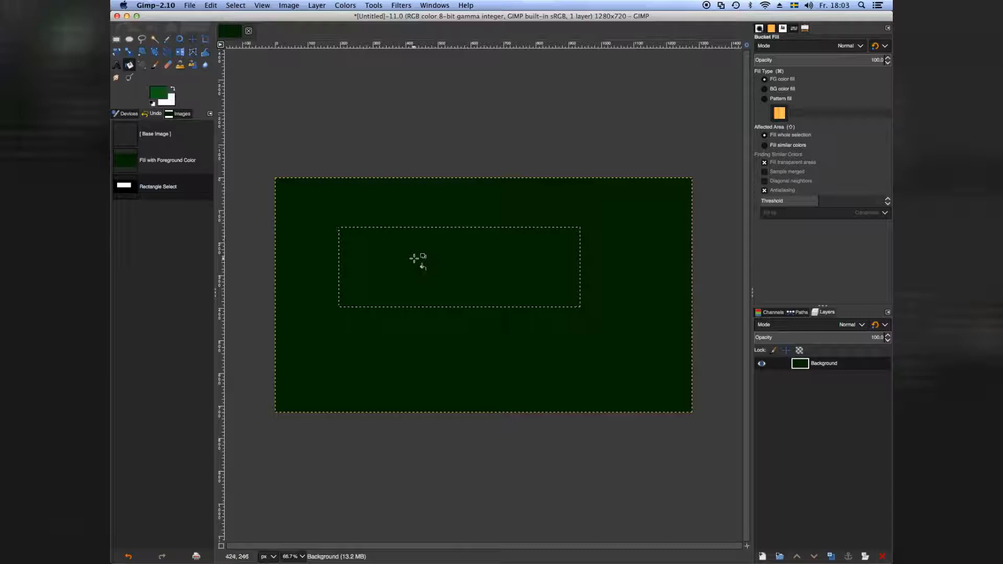
{"action": "left_click", "coordinate": [415, 258]}
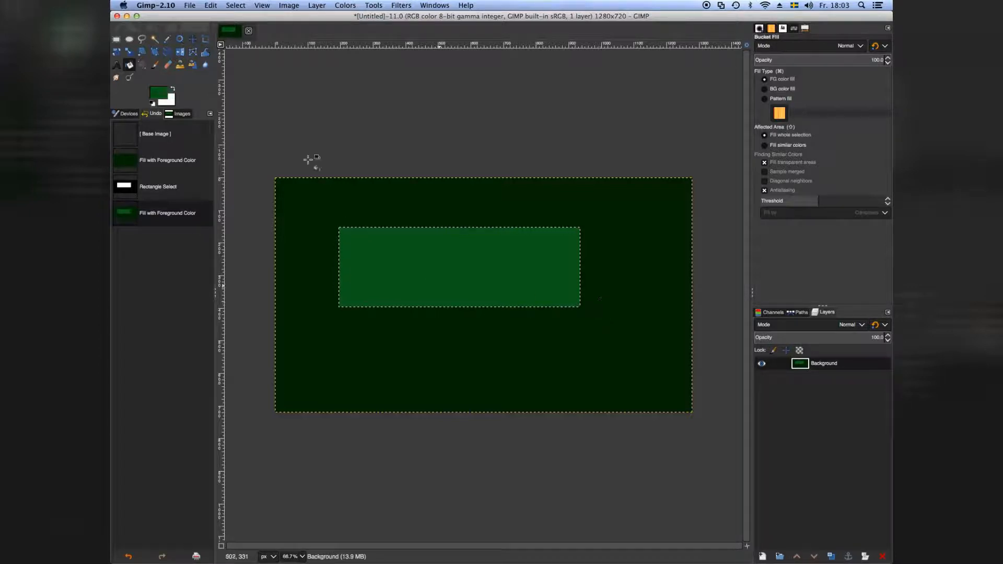
{"action": "left_click", "coordinate": [237, 6]}
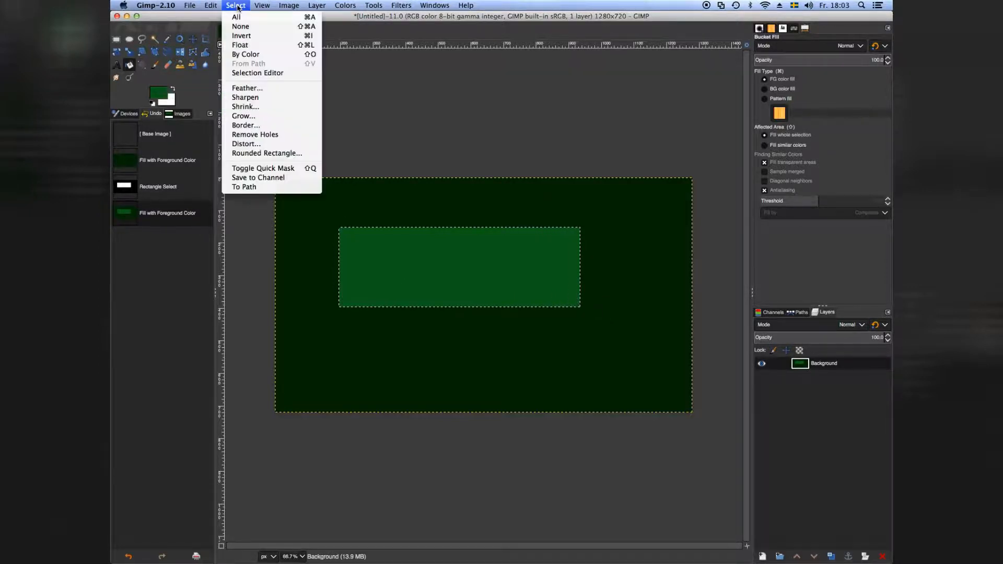
{"action": "left_click", "coordinate": [239, 26]}
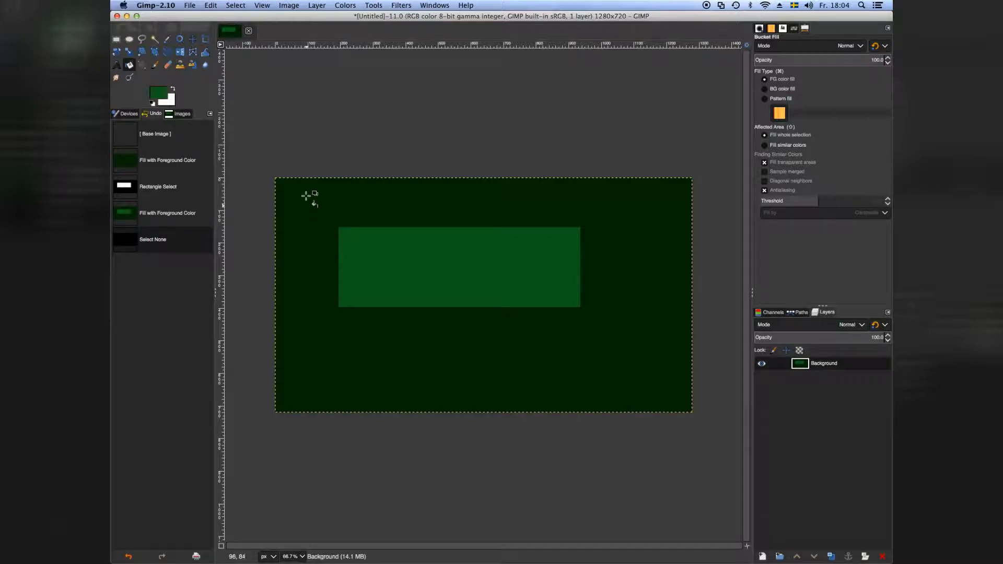
Try to move the lighter green rectangle up and to the left with the Move tool on the Background layer.
{"action": "left_click", "coordinate": [193, 40]}
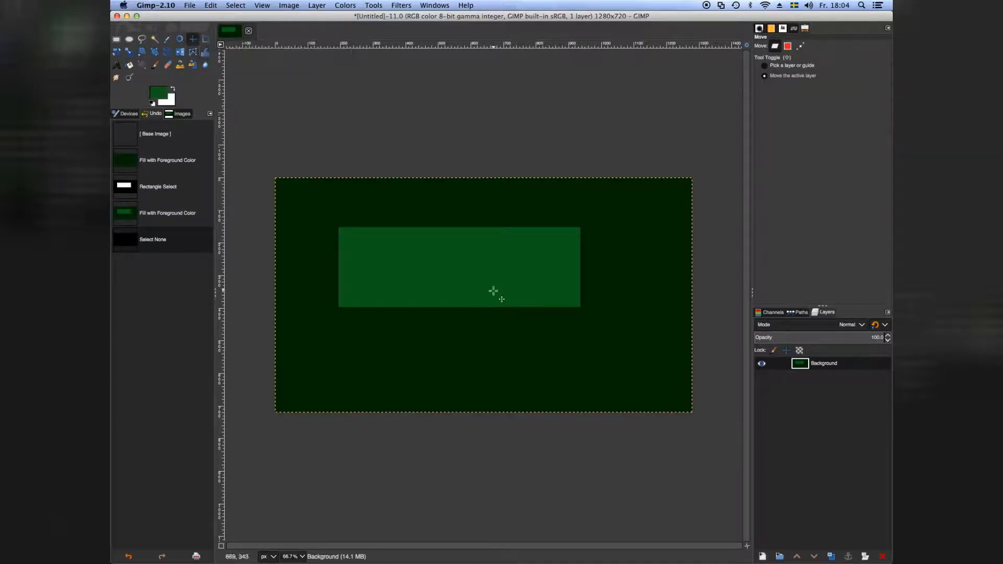
{"action": "left_click_drag", "start_coordinate": [495, 291], "coordinate": [465, 278]}
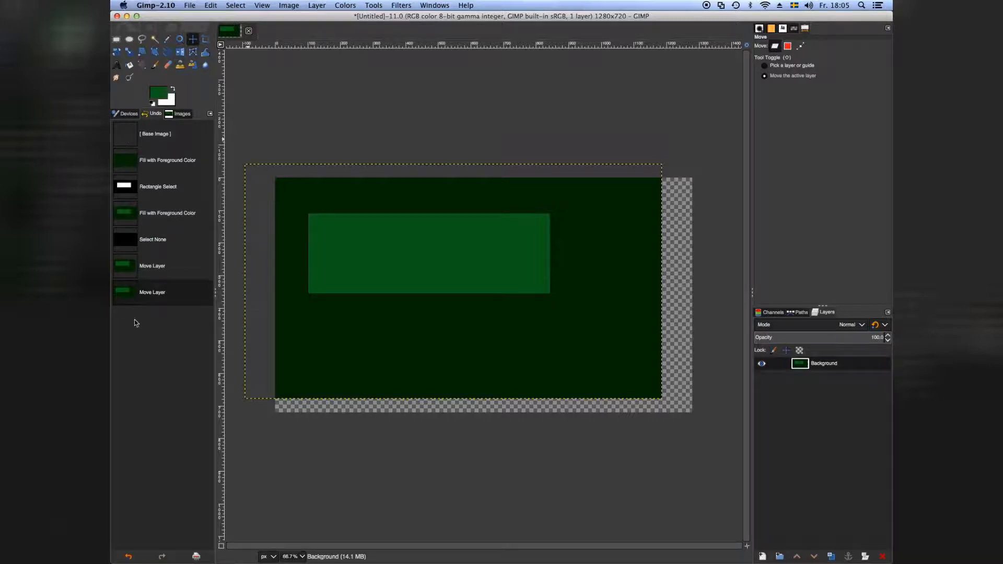
Step back and forth through the undo history to compare the image before and after the layer moves.
{"action": "left_click", "coordinate": [123, 114]}
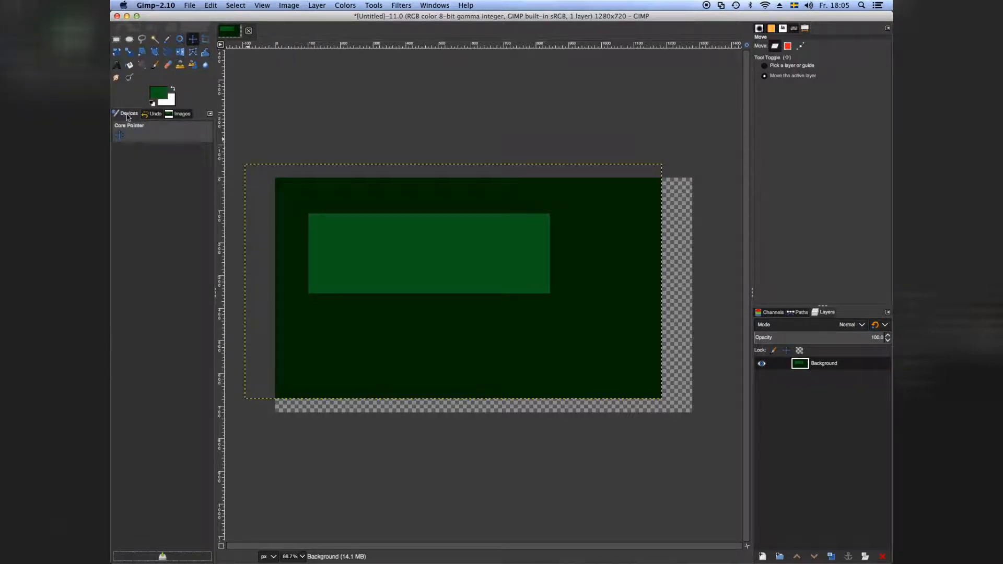
{"action": "left_click", "coordinate": [182, 114]}
{"action": "left_click", "coordinate": [122, 114]}
{"action": "left_click", "coordinate": [152, 114]}
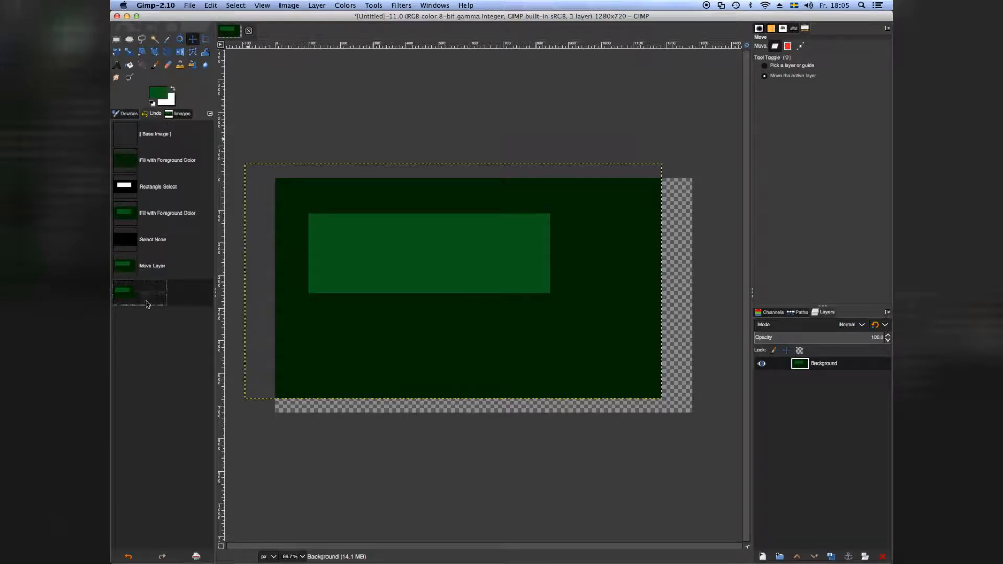
{"action": "left_click", "coordinate": [152, 269]}
{"action": "left_click", "coordinate": [155, 243]}
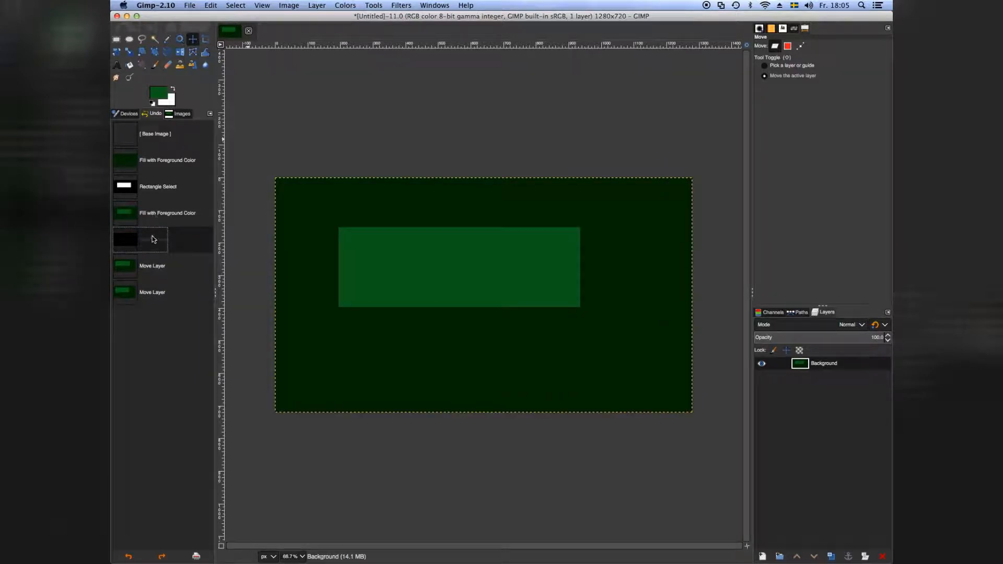
{"action": "left_click", "coordinate": [150, 292]}
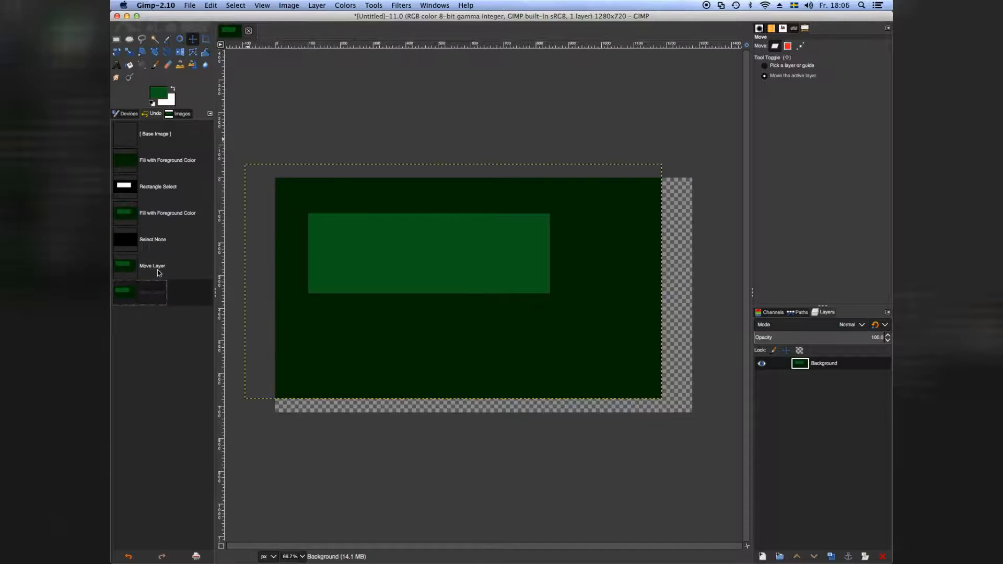
{"action": "left_click", "coordinate": [145, 270]}
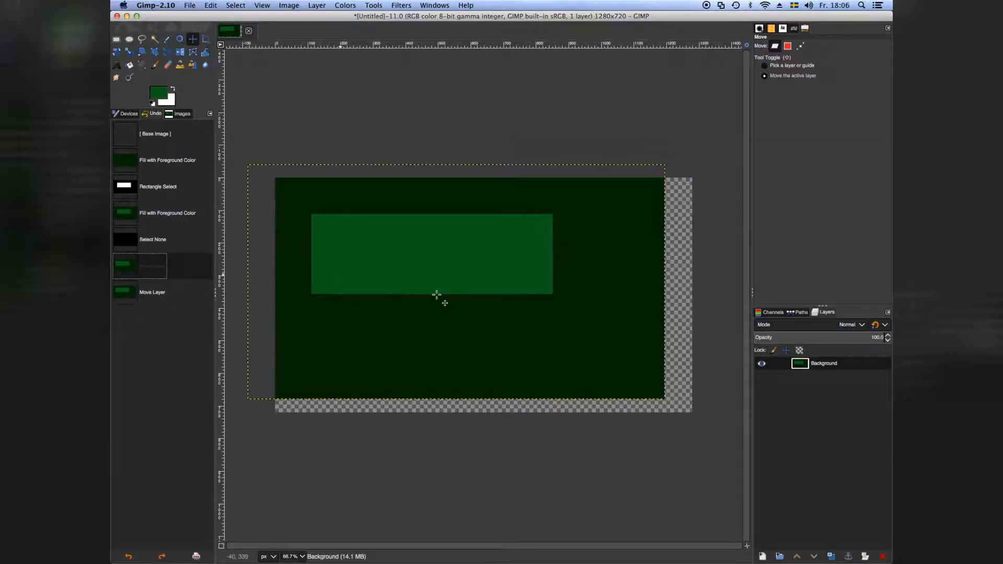
{"action": "left_click", "coordinate": [160, 240]}
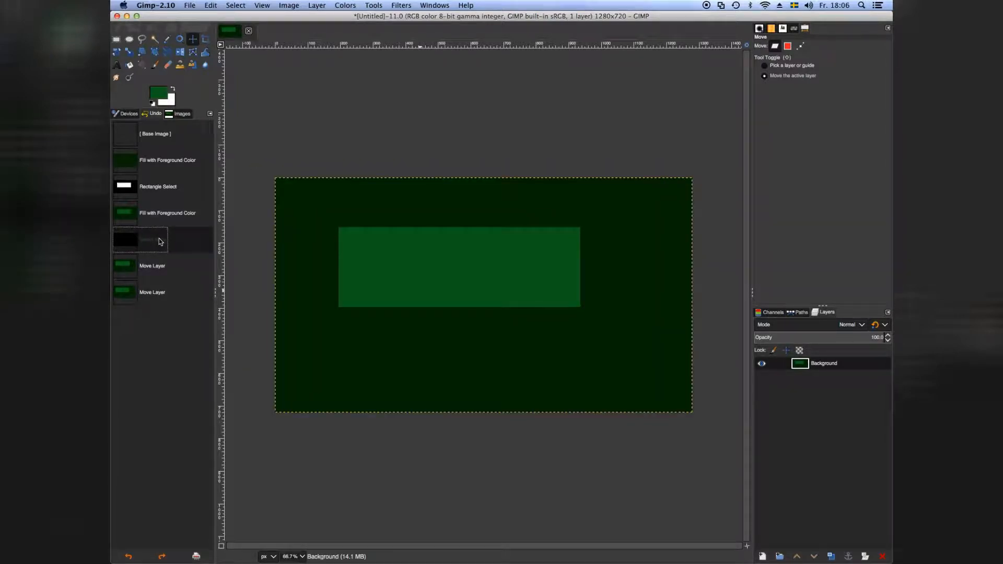
Revert the image through the undo history to the first dark green fill, before the rectangle selection.
{"action": "left_click", "coordinate": [157, 215]}
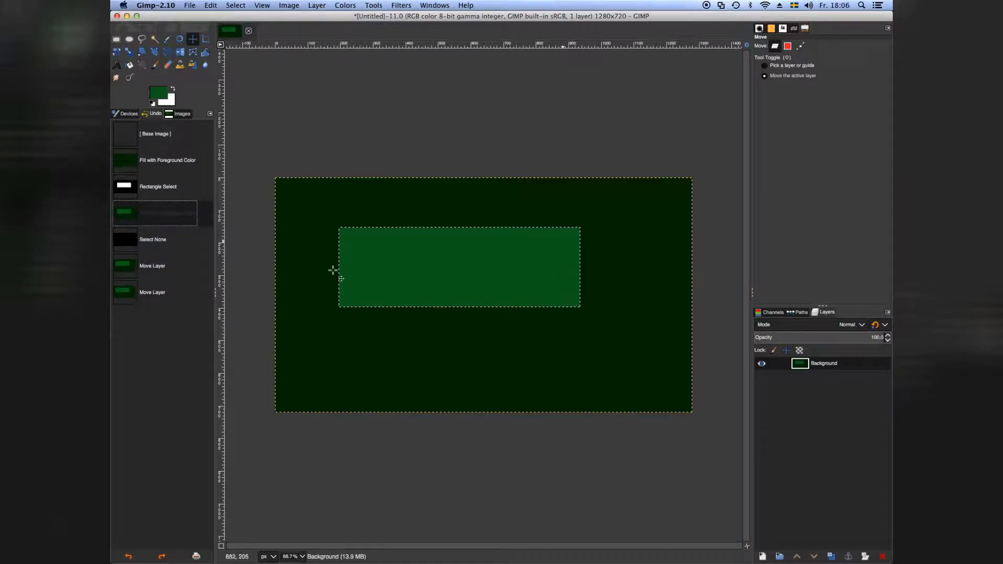
{"action": "left_click", "coordinate": [154, 192]}
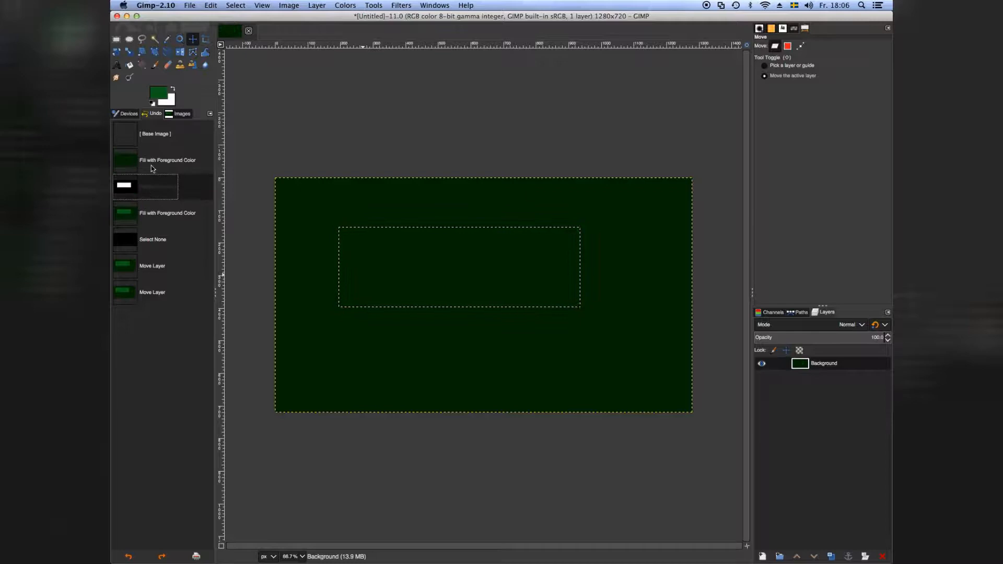
{"action": "left_click", "coordinate": [153, 166]}
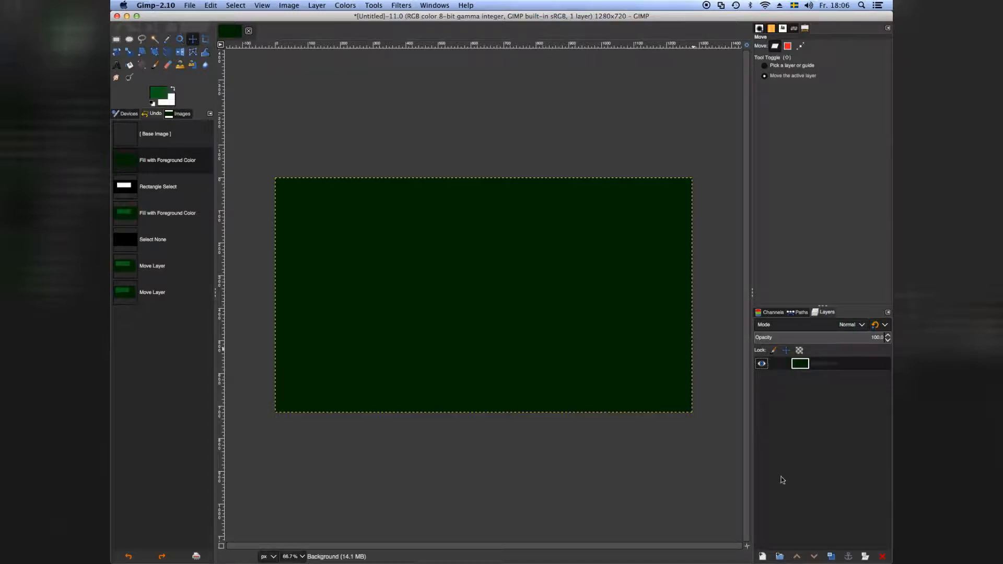
Add a 1280 × 720 px layer named Layer 1, filled with transparency, above the Background.
{"action": "left_click", "coordinate": [763, 557]}
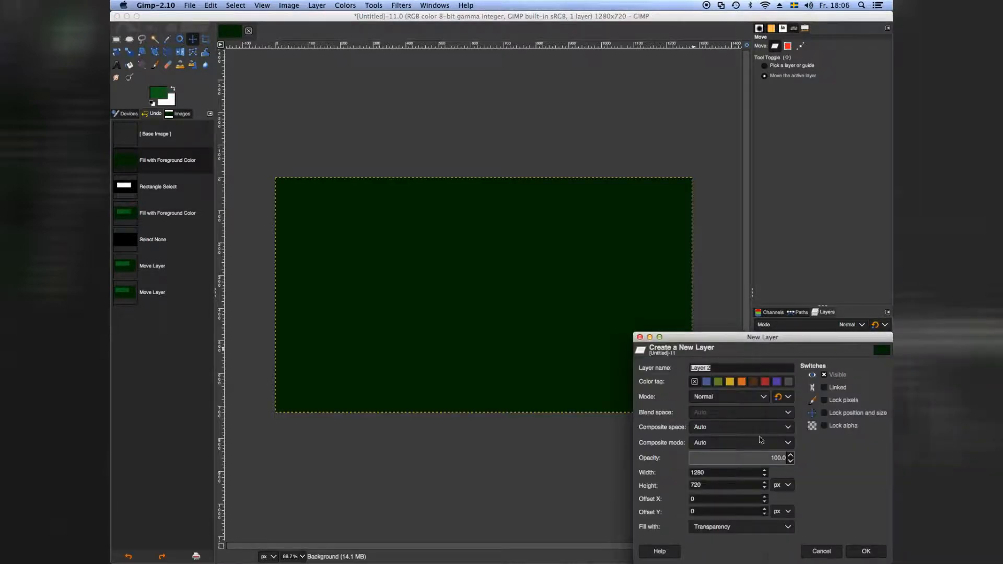
{"action": "left_click_drag", "start_coordinate": [776, 339], "coordinate": [586, 258]}
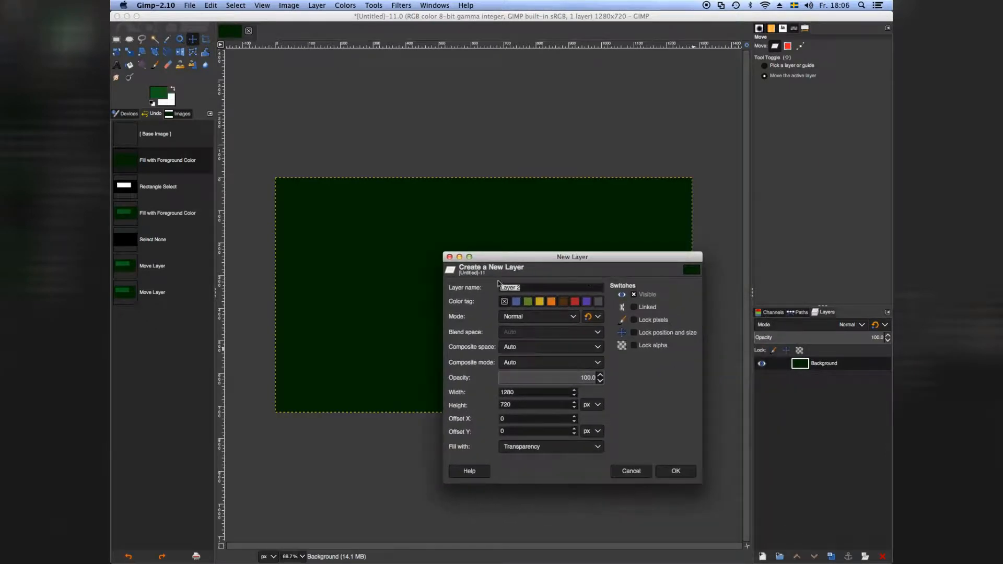
{"action": "left_click", "coordinate": [521, 287]}
{"action": "left_click", "coordinate": [670, 474]}
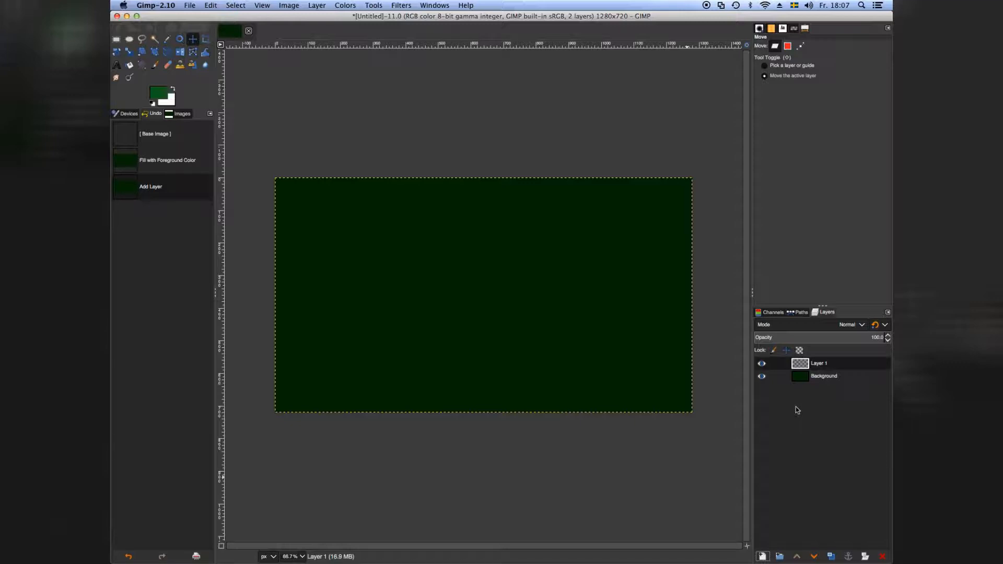
{"action": "double_click", "coordinate": [824, 365]}
Make a rectangular selection of about 660 × 174 px at position 384, 266 on Layer 1.
{"action": "left_click", "coordinate": [117, 40]}
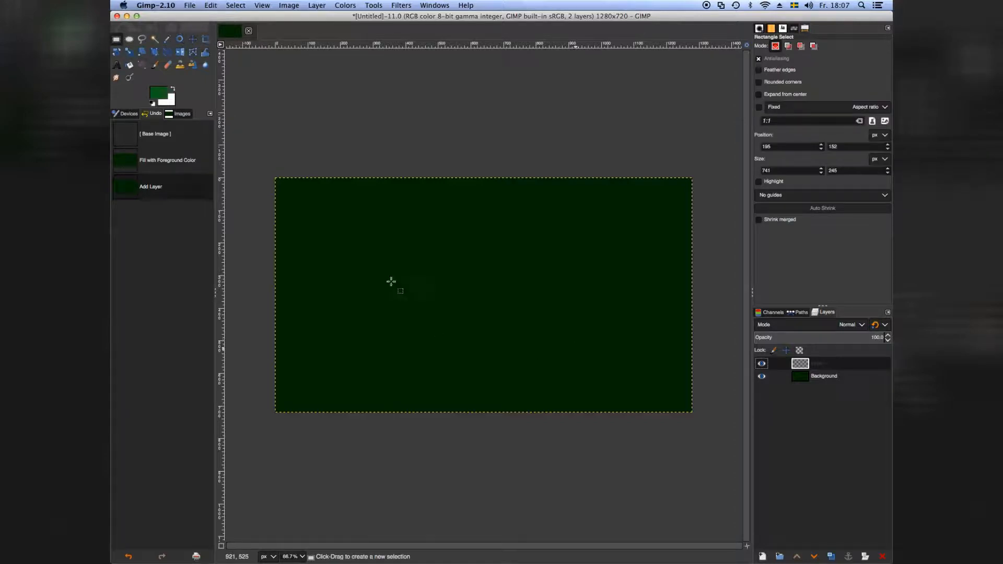
{"action": "left_click_drag", "start_coordinate": [400, 264], "coordinate": [614, 318]}
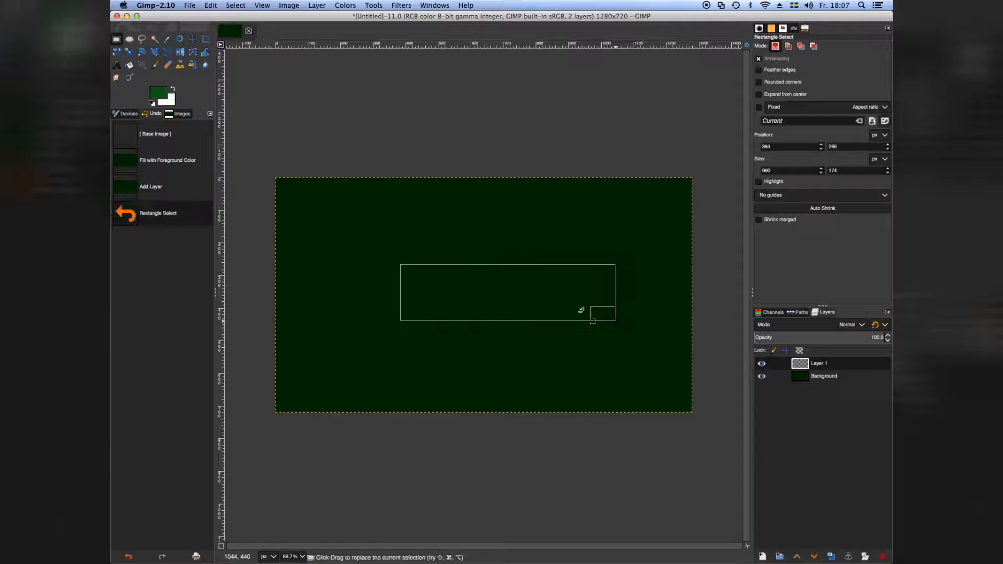
{"action": "left_click", "coordinate": [524, 292]}
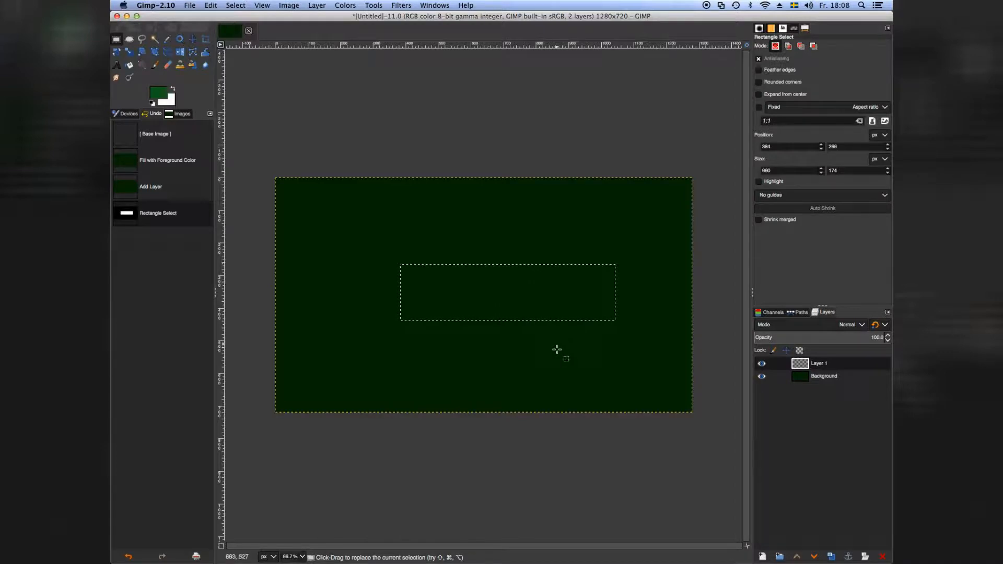
Bucket-fill the selection on Layer 1 with the foreground green and clear the selection.
{"action": "left_click", "coordinate": [130, 65]}
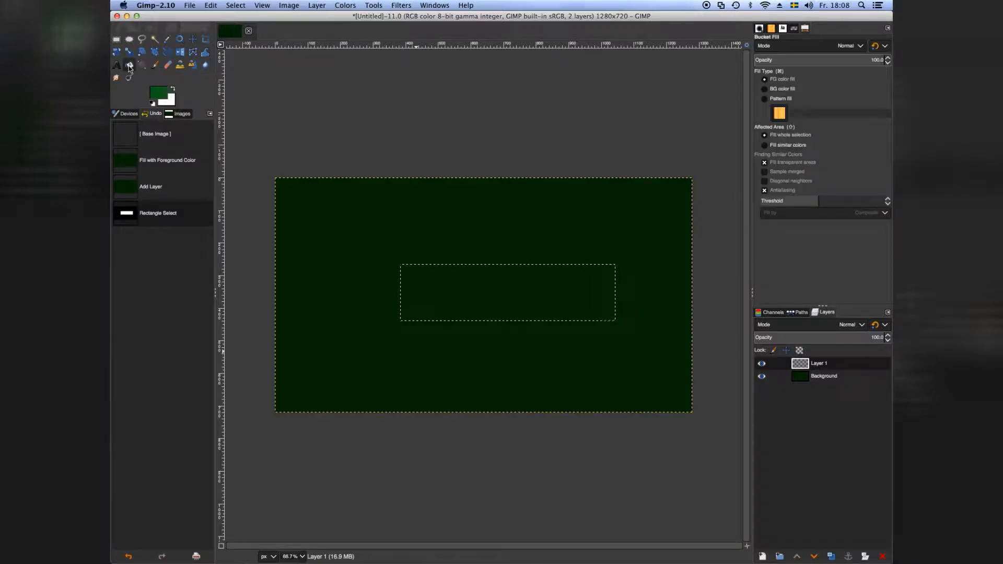
{"action": "left_click", "coordinate": [449, 288]}
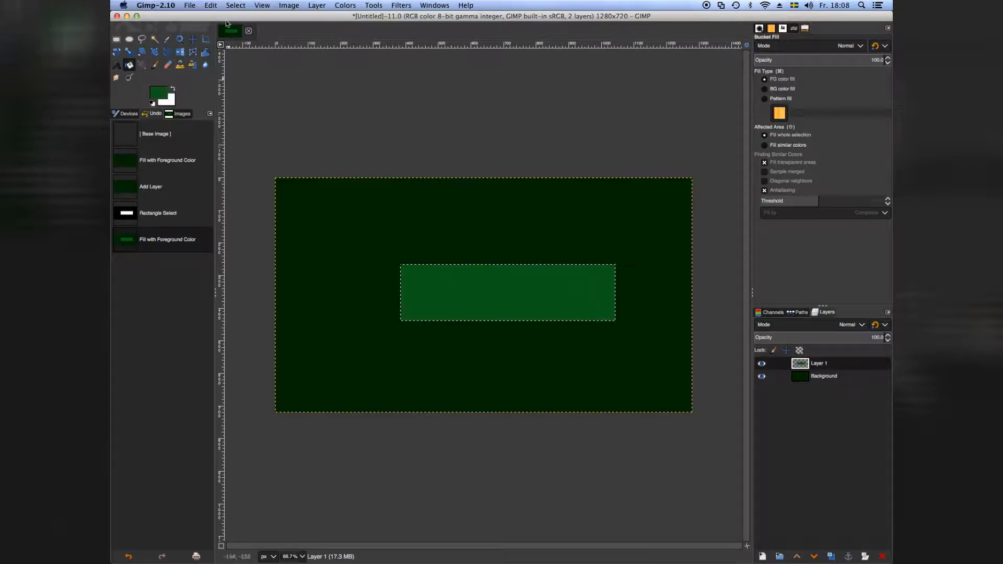
{"action": "left_click", "coordinate": [235, 6]}
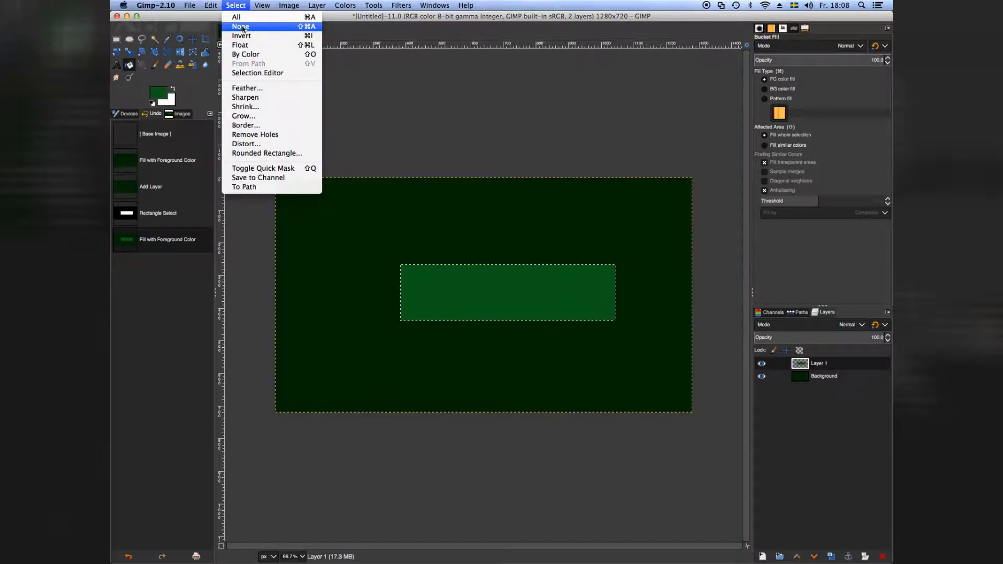
{"action": "left_click", "coordinate": [242, 27]}
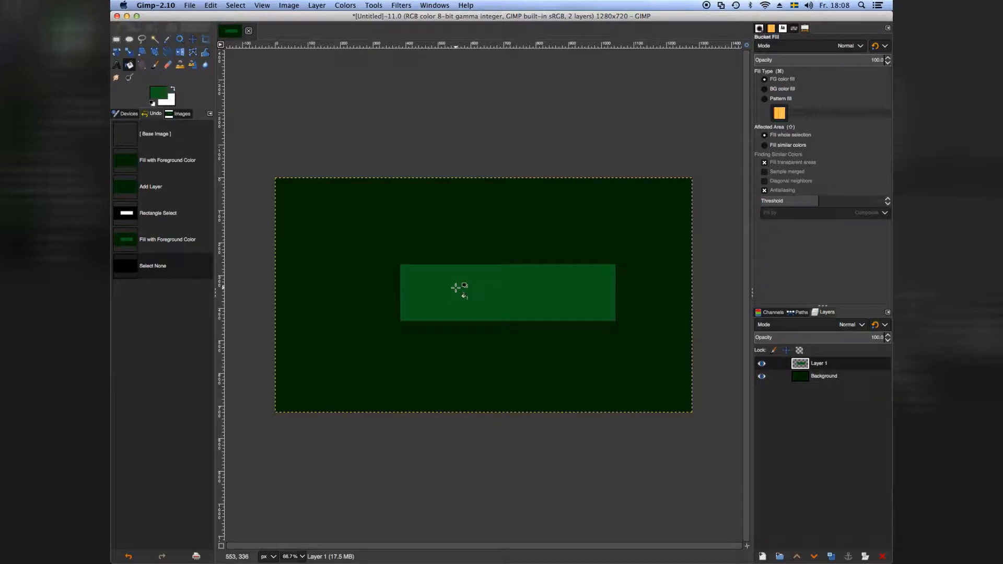
Move Layer 1 with its green rectangle up and to the left over the dark green background.
{"action": "left_click", "coordinate": [193, 41]}
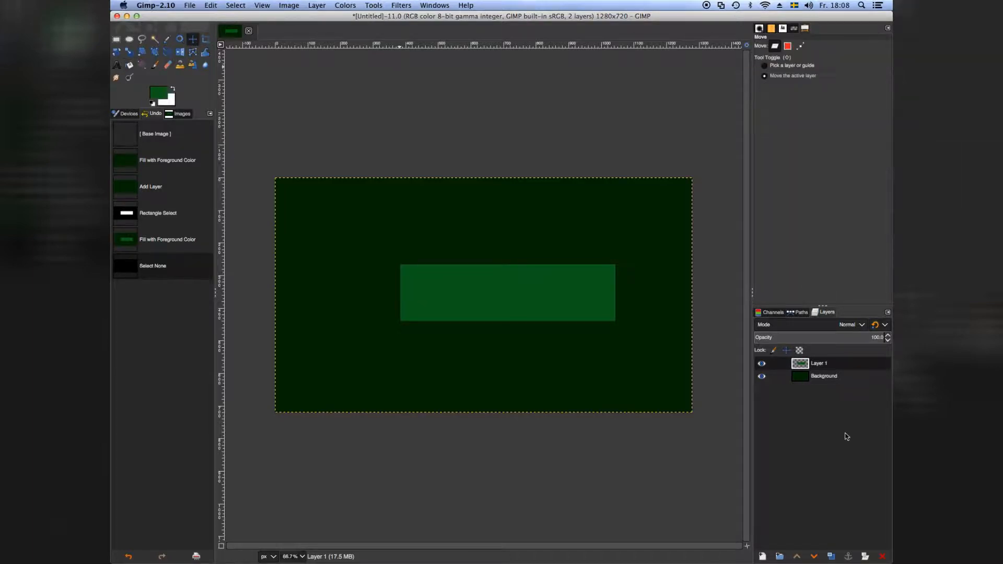
{"action": "left_click_drag", "start_coordinate": [489, 293], "coordinate": [461, 282]}
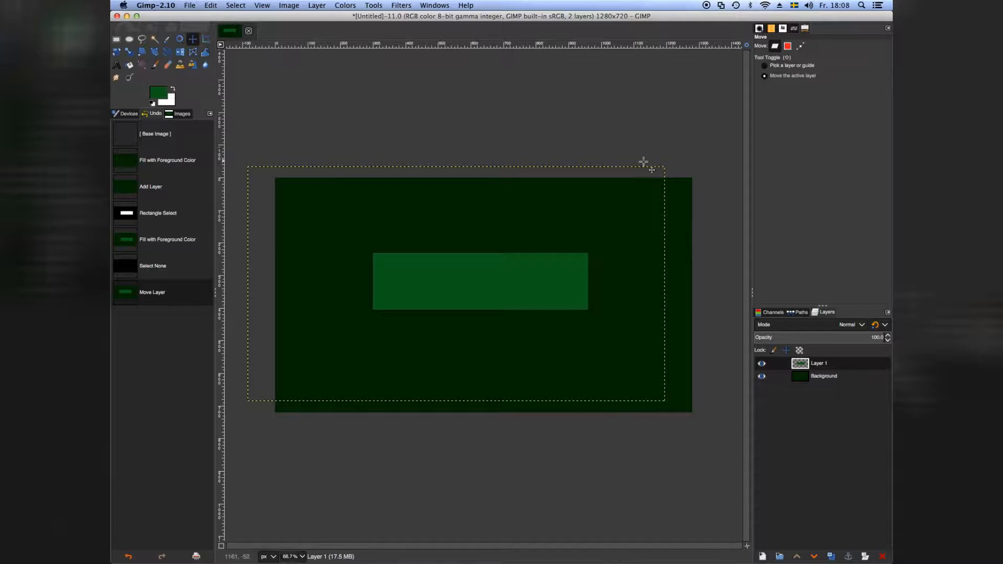
{"action": "left_click_drag", "start_coordinate": [439, 266], "coordinate": [421, 257]}
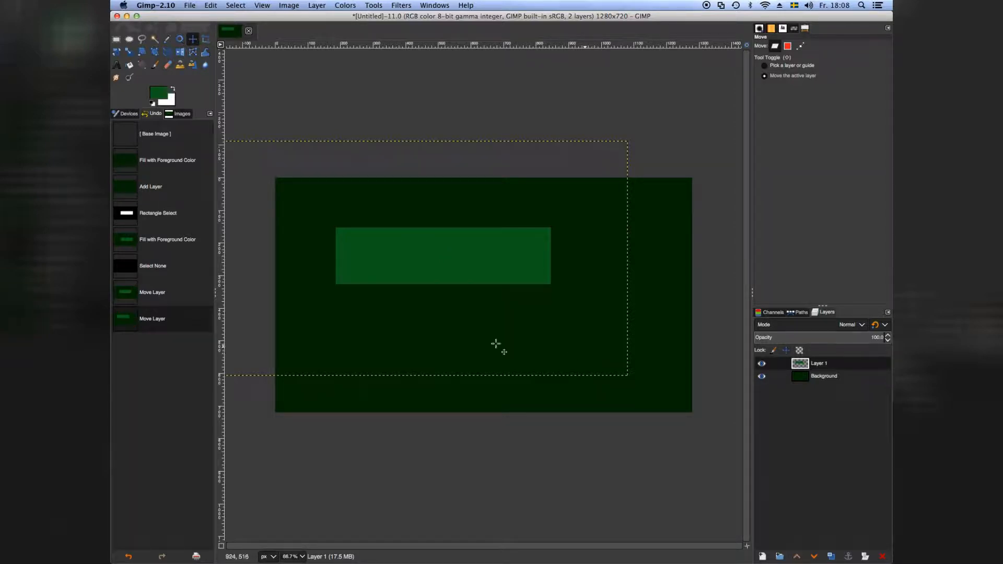
{"action": "left_click", "coordinate": [452, 306]}
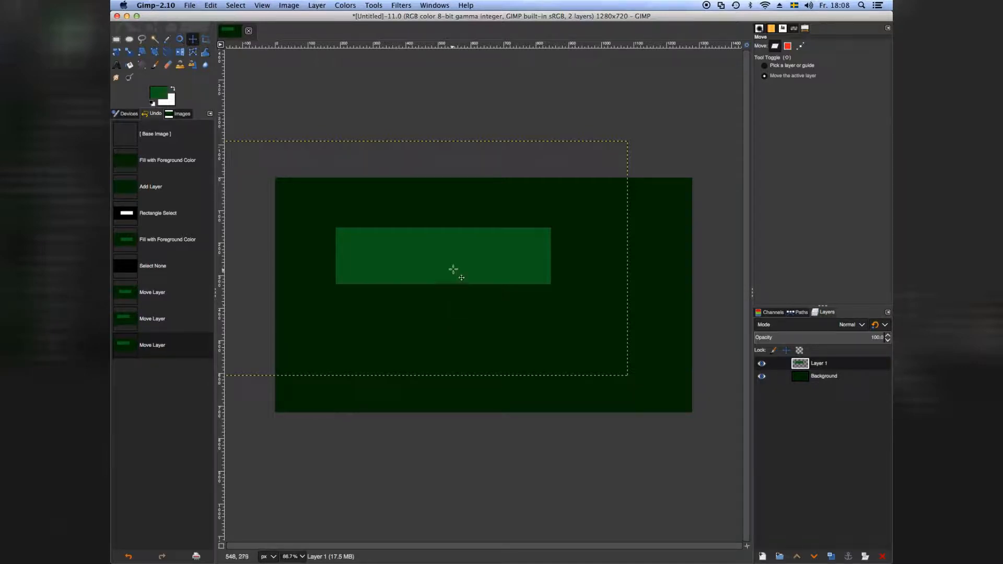
{"action": "left_click_drag", "start_coordinate": [452, 267], "coordinate": [463, 244]}
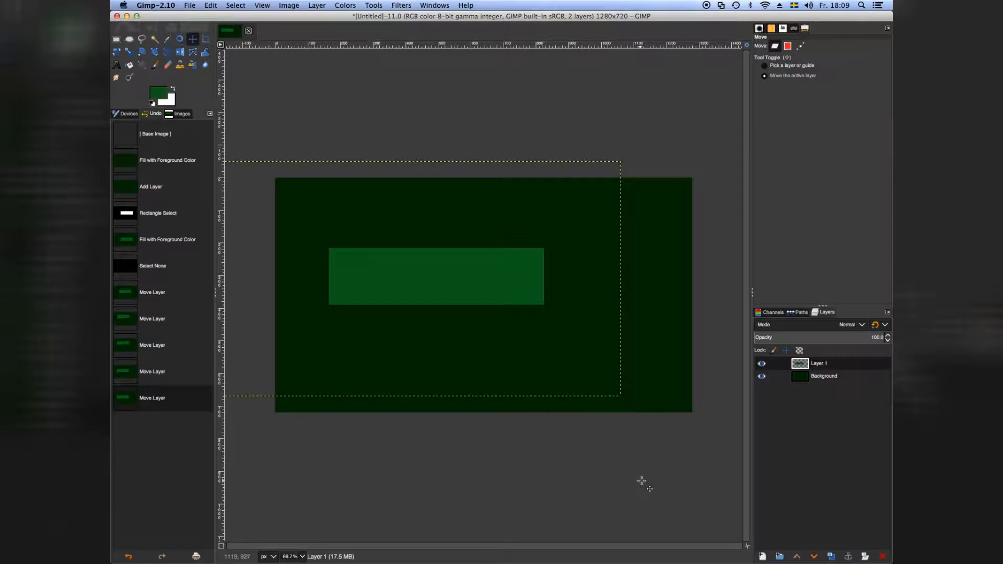
Add another 1280 × 720 px layer named Layer 2, filled with transparency, above Layer 1.
{"action": "left_click", "coordinate": [804, 472]}
{"action": "left_click", "coordinate": [762, 557]}
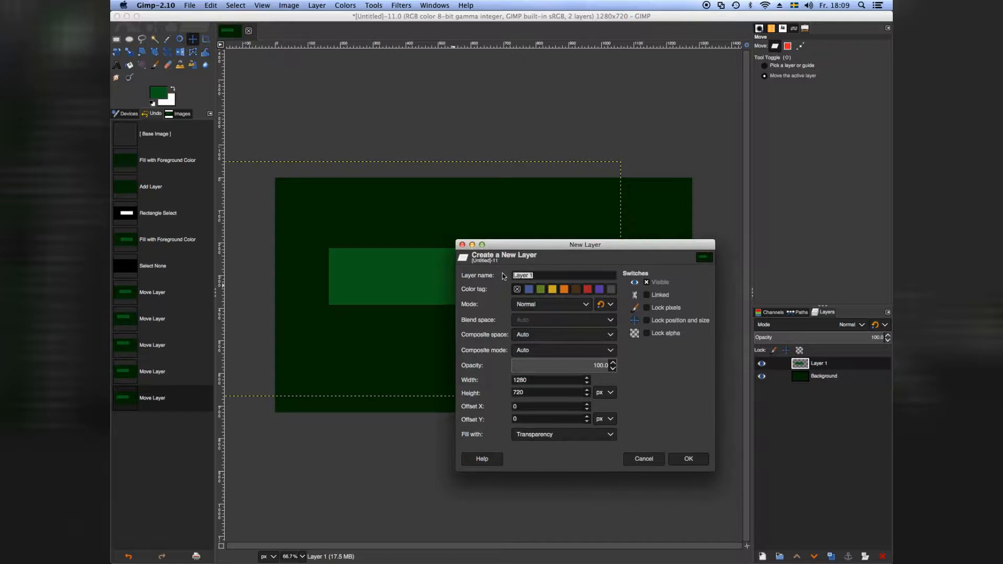
{"action": "left_click", "coordinate": [537, 276]}
{"action": "left_click", "coordinate": [688, 459]}
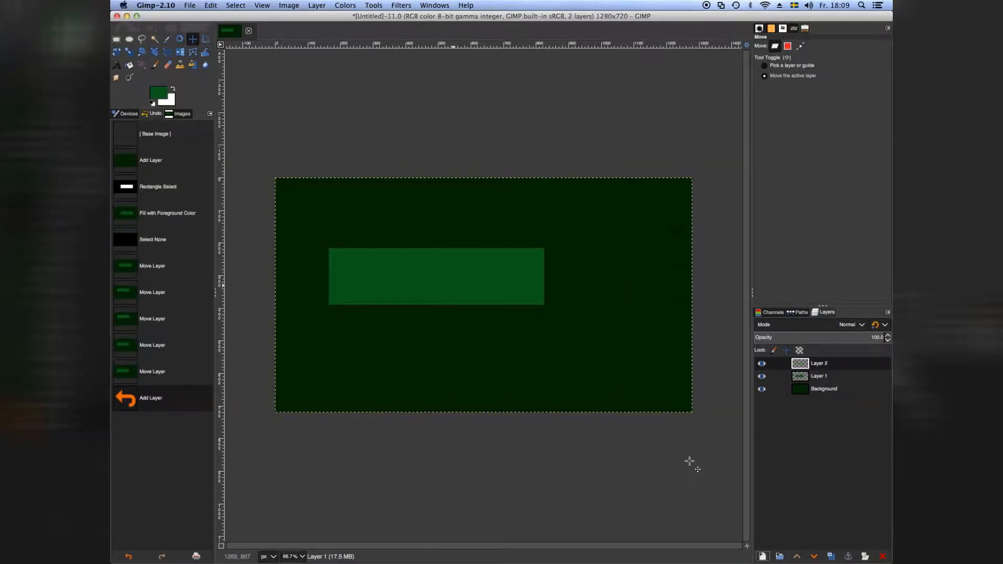
{"action": "double_click", "coordinate": [846, 364]}
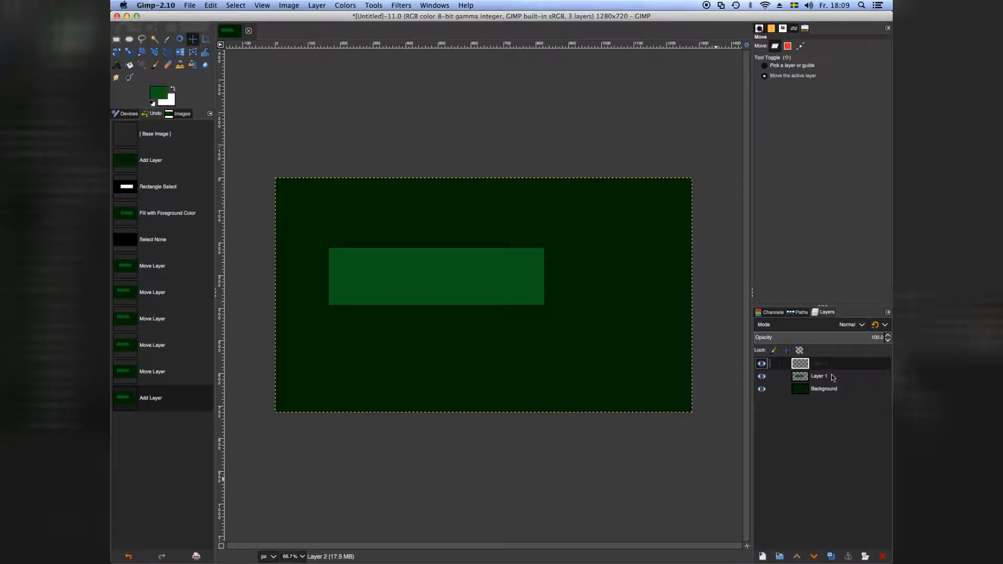
Change the foreground colour to the saved greyish blue 6ca3b9.
{"action": "left_click", "coordinate": [160, 98]}
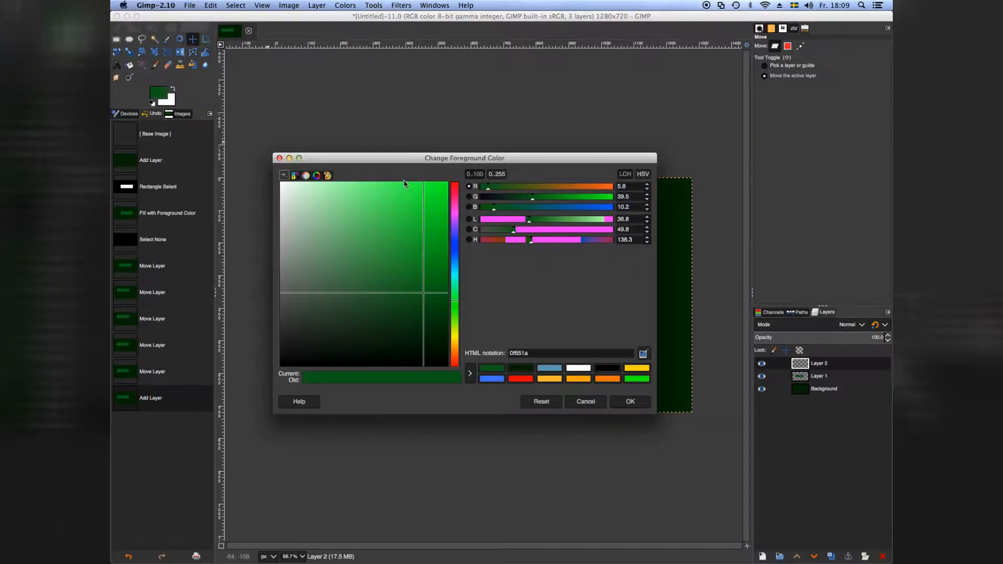
{"action": "left_click", "coordinate": [550, 371]}
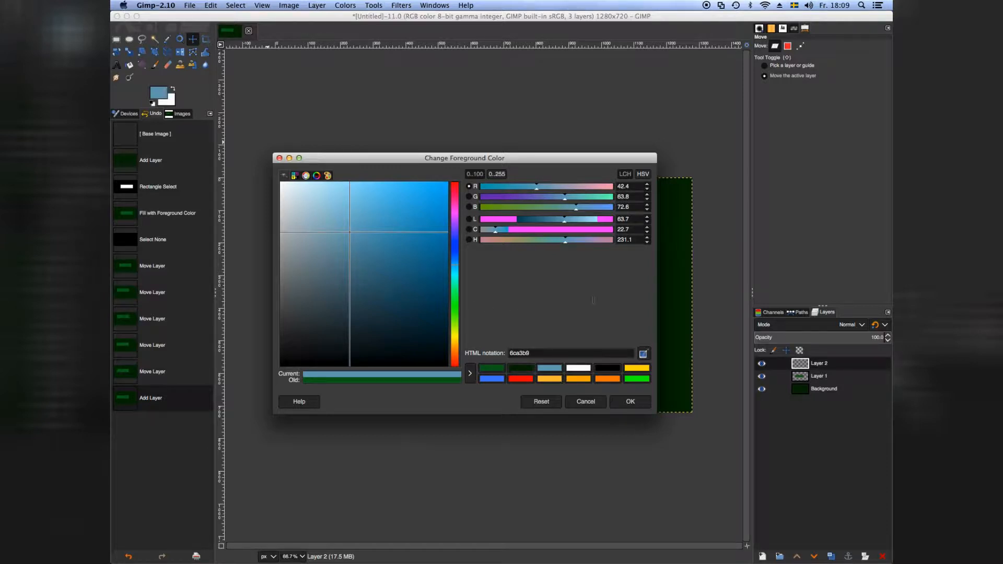
{"action": "left_click", "coordinate": [630, 401]}
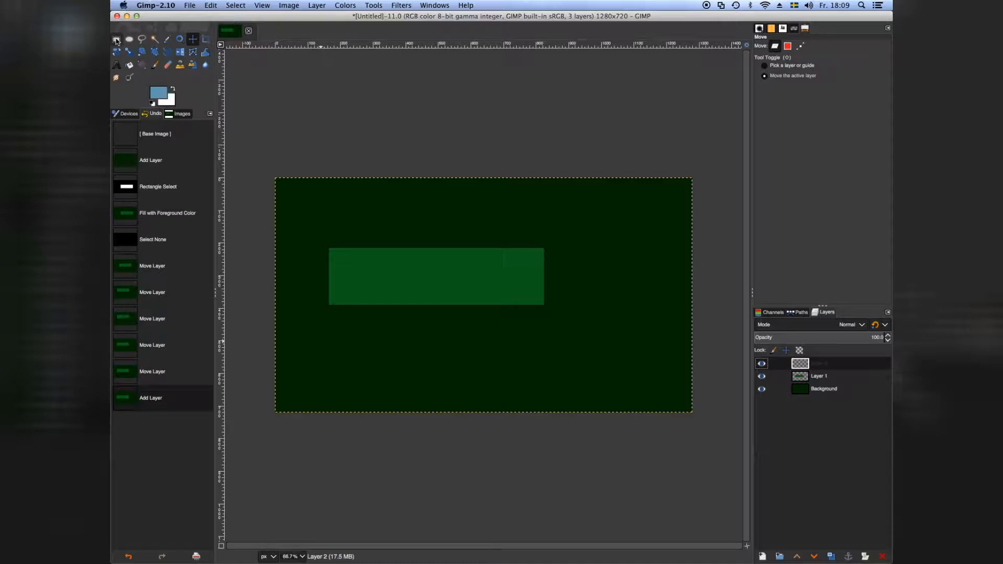
Draw a rectangular selection on Layer 2 overlapping the green rectangle, about 711 × 215 px at position 249, 275.
{"action": "left_click", "coordinate": [117, 40]}
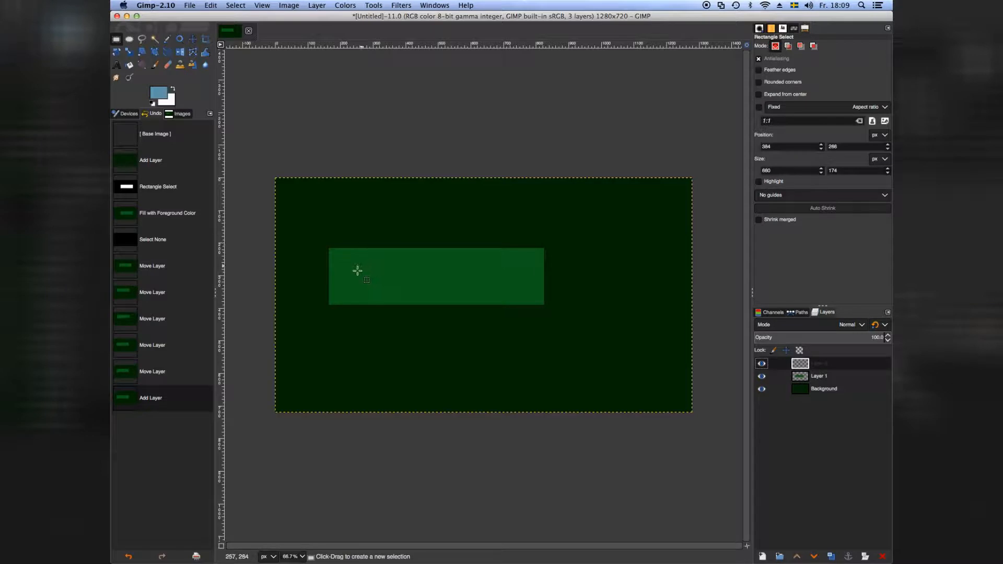
{"action": "left_click_drag", "start_coordinate": [357, 267], "coordinate": [583, 328]}
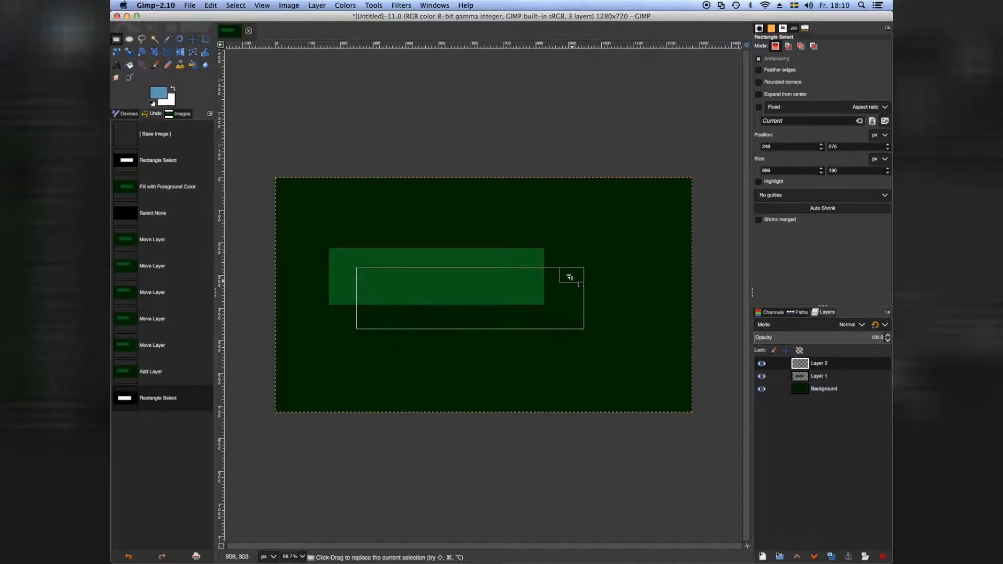
{"action": "left_click_drag", "start_coordinate": [572, 319], "coordinate": [576, 327]}
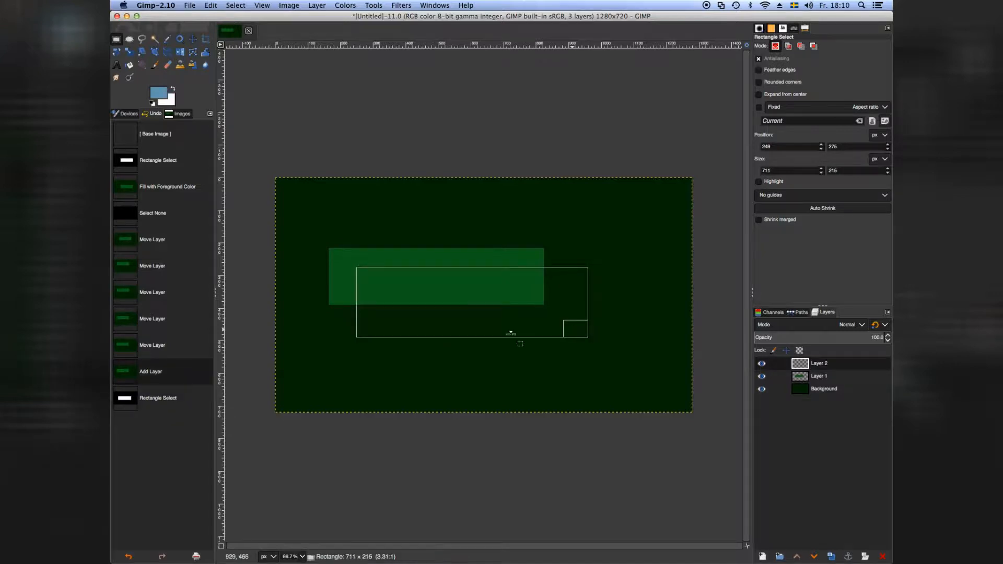
Adjust the edges of the rectangular selection on Layer 2 to about 714 × 212 px and apply it.
{"action": "left_click_drag", "start_coordinate": [474, 333], "coordinate": [475, 333]}
{"action": "mouse_move", "coordinate": [587, 301]}
{"action": "left_mouse_down"}
{"action": "mouse_move", "coordinate": [599, 296]}
{"action": "mouse_move", "coordinate": [586, 302]}
{"action": "left_mouse_up"}
{"action": "left_click_drag", "start_coordinate": [475, 338], "coordinate": [475, 331]}
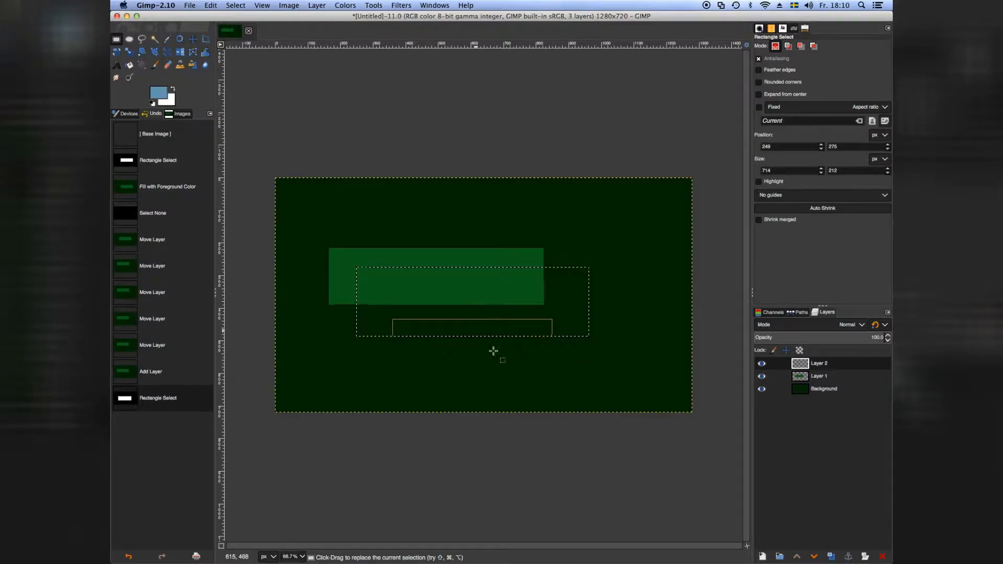
{"action": "left_click", "coordinate": [452, 300]}
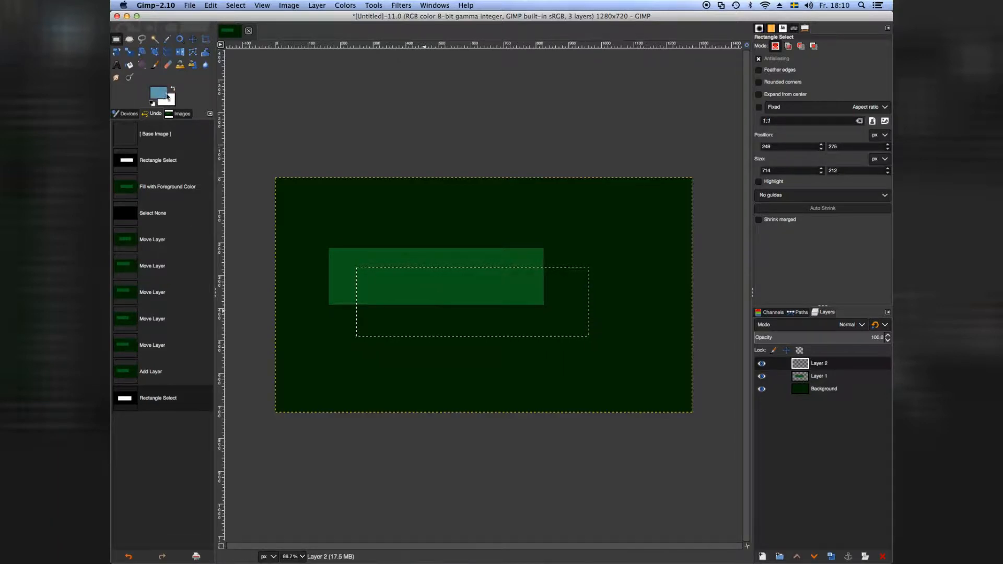
Fill the whole selection on Layer 2 with the blue foreground colour using Bucket Fill and clear the selection.
{"action": "left_click", "coordinate": [130, 65]}
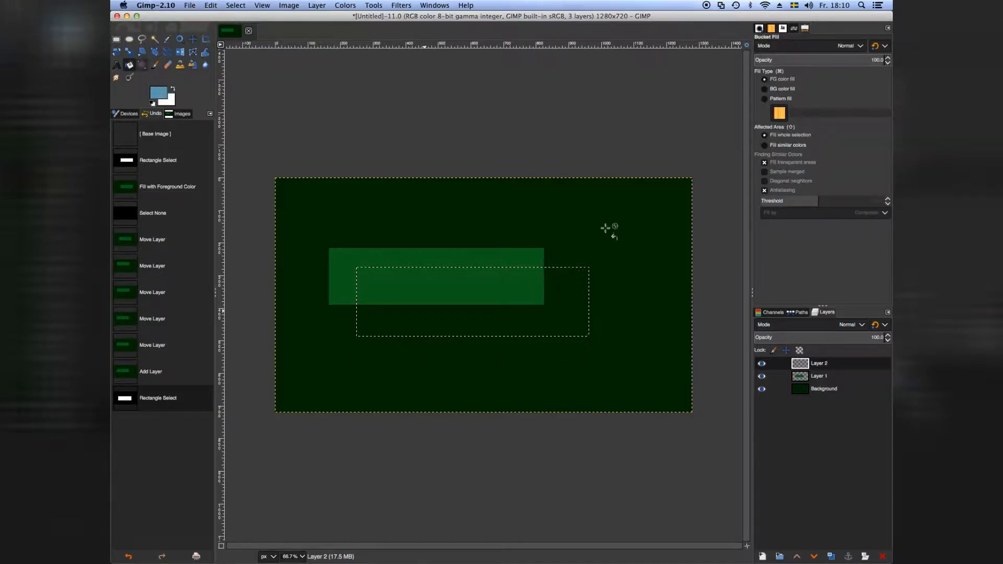
{"action": "left_click", "coordinate": [509, 311]}
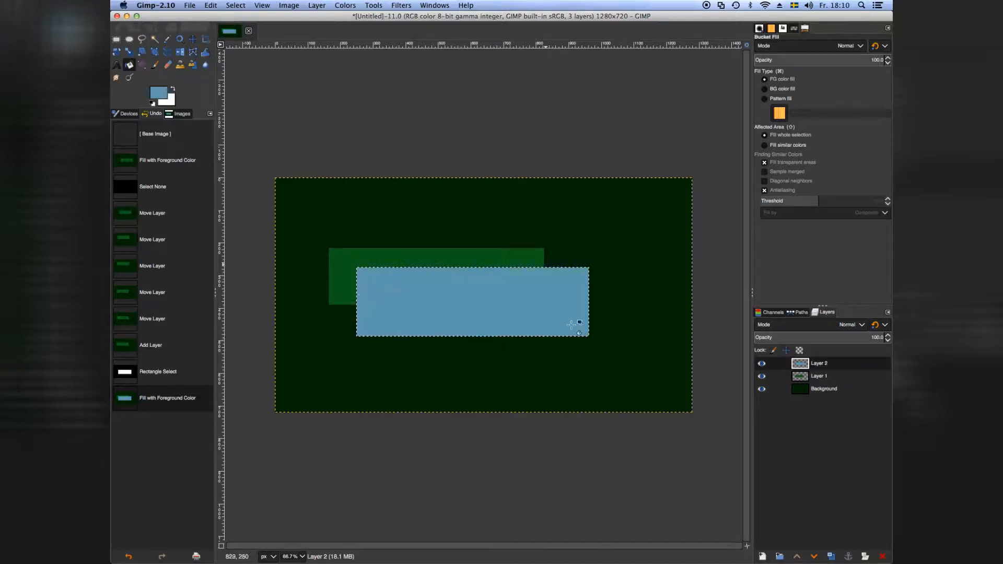
{"action": "left_click", "coordinate": [234, 9]}
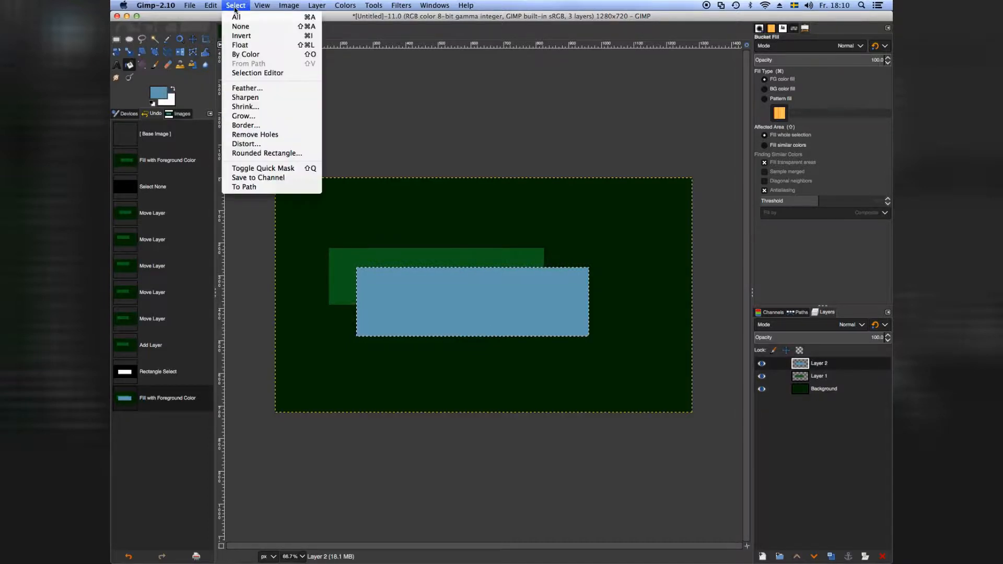
{"action": "left_click", "coordinate": [244, 29]}
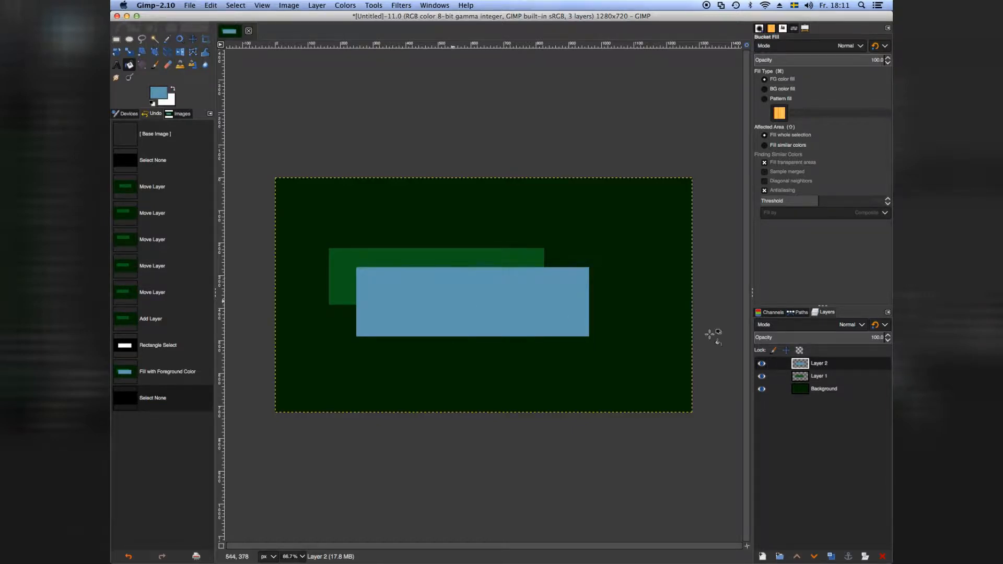
Move Layer 2 in the layer stack to sit between Layer 1 and the Background.
{"action": "double_click", "coordinate": [823, 364]}
{"action": "left_click_drag", "start_coordinate": [824, 370], "coordinate": [823, 382]}
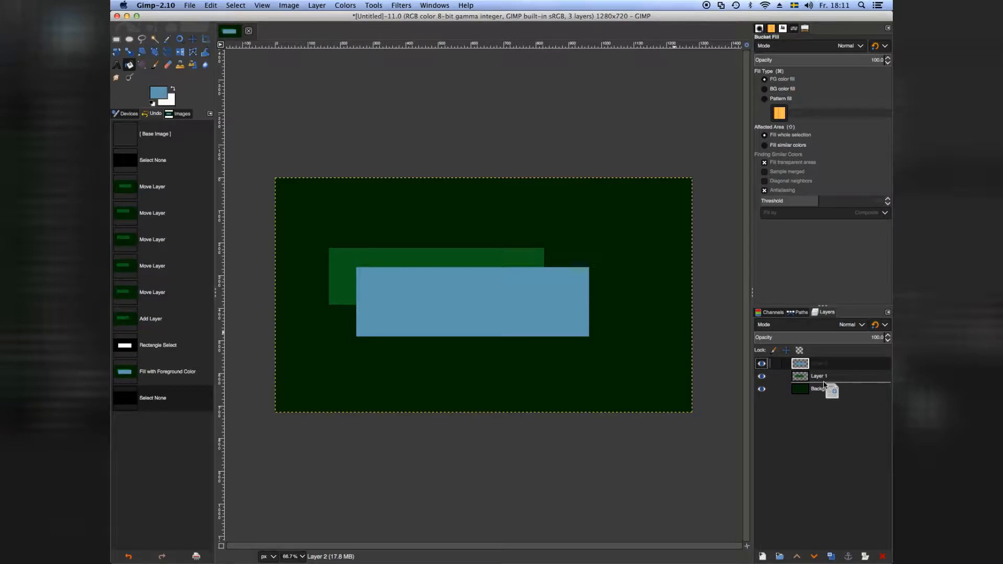
{"action": "left_click_drag", "start_coordinate": [823, 384], "coordinate": [813, 397]}
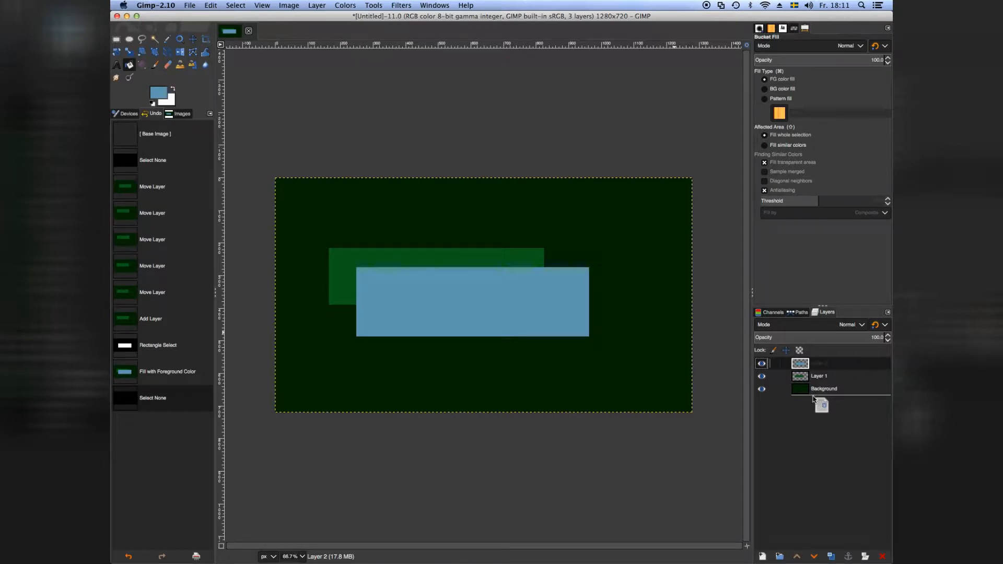
{"action": "left_click_drag", "start_coordinate": [812, 397], "coordinate": [812, 386]}
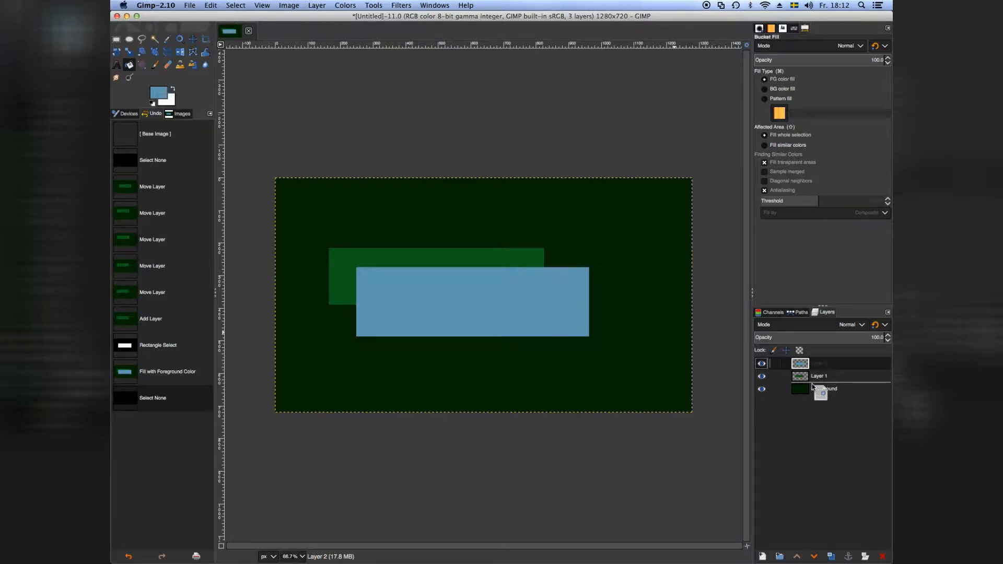
{"action": "left_click_drag", "start_coordinate": [812, 386], "coordinate": [812, 383]}
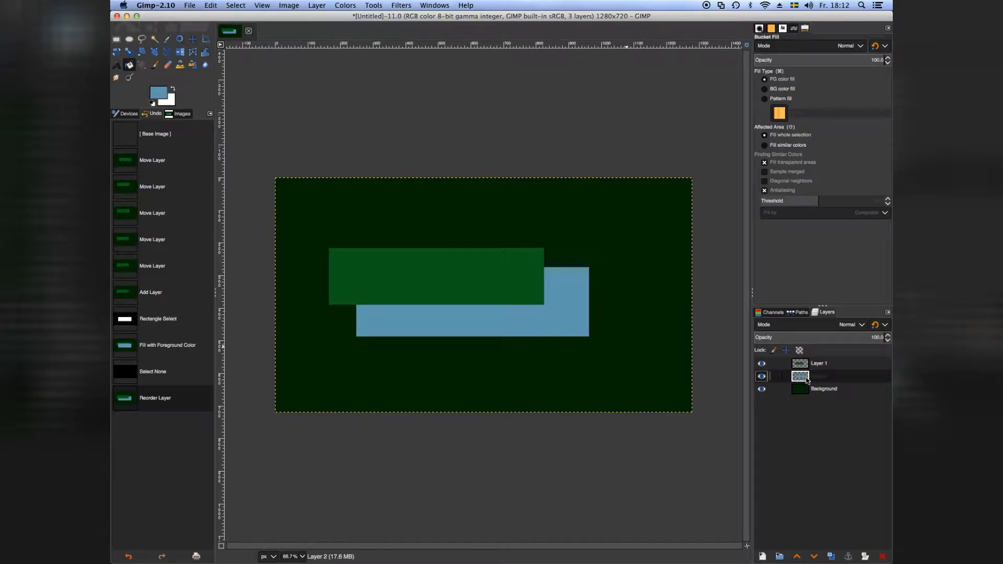
Reorder Layer 1 below Layer 2 and below the Background, and return it to just above the Background.
{"action": "left_click", "coordinate": [823, 365]}
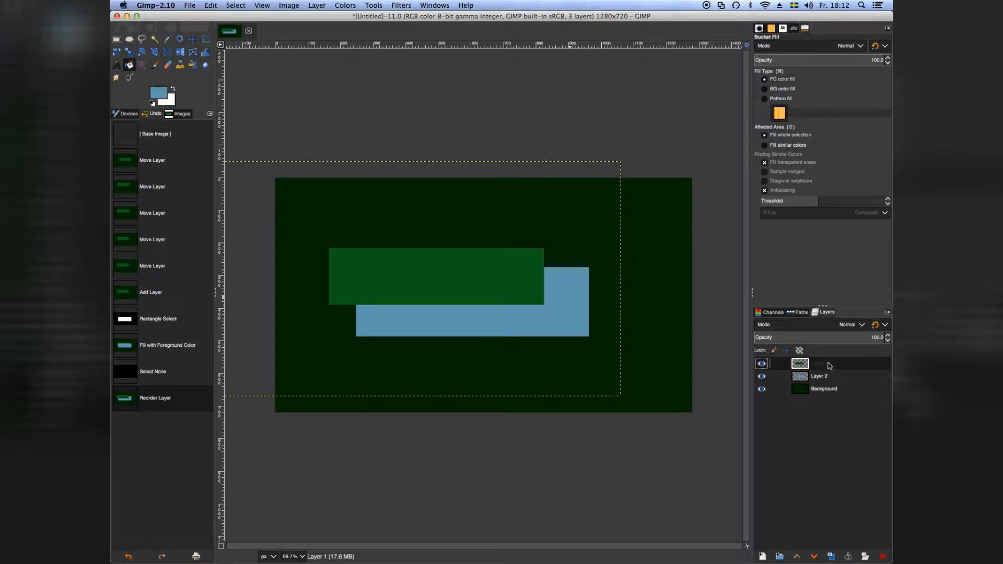
{"action": "left_click_drag", "start_coordinate": [823, 366], "coordinate": [823, 385]}
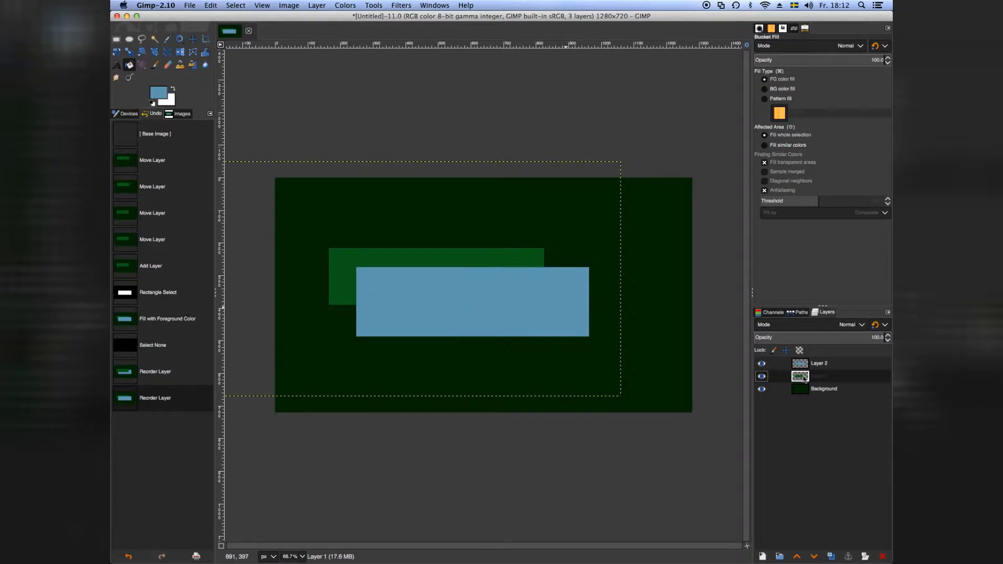
{"action": "left_click_drag", "start_coordinate": [817, 379], "coordinate": [817, 394]}
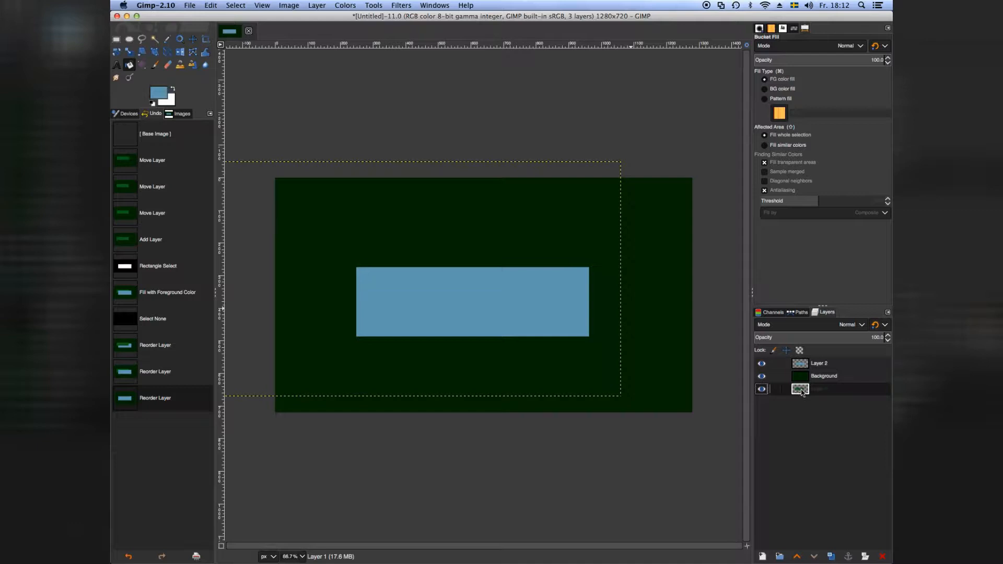
{"action": "mouse_move", "coordinate": [804, 393]}
{"action": "left_mouse_down"}
{"action": "mouse_move", "coordinate": [815, 377]}
{"action": "mouse_move", "coordinate": [801, 374]}
{"action": "left_mouse_up"}
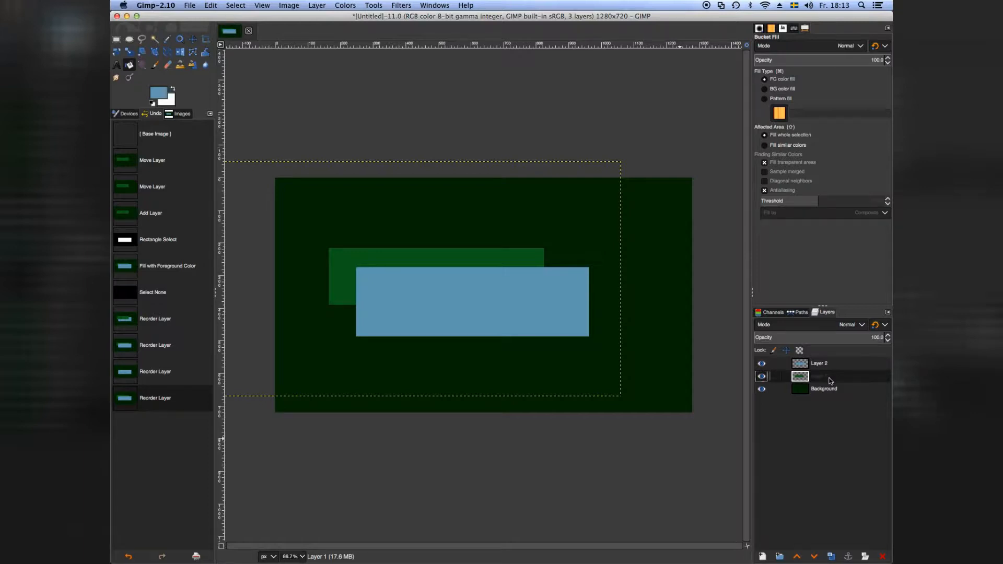
Duplicate Layer 1 and place the copy above Layer 2, down and to the right over the blue rectangle's lower edge.
{"action": "left_click", "coordinate": [831, 557]}
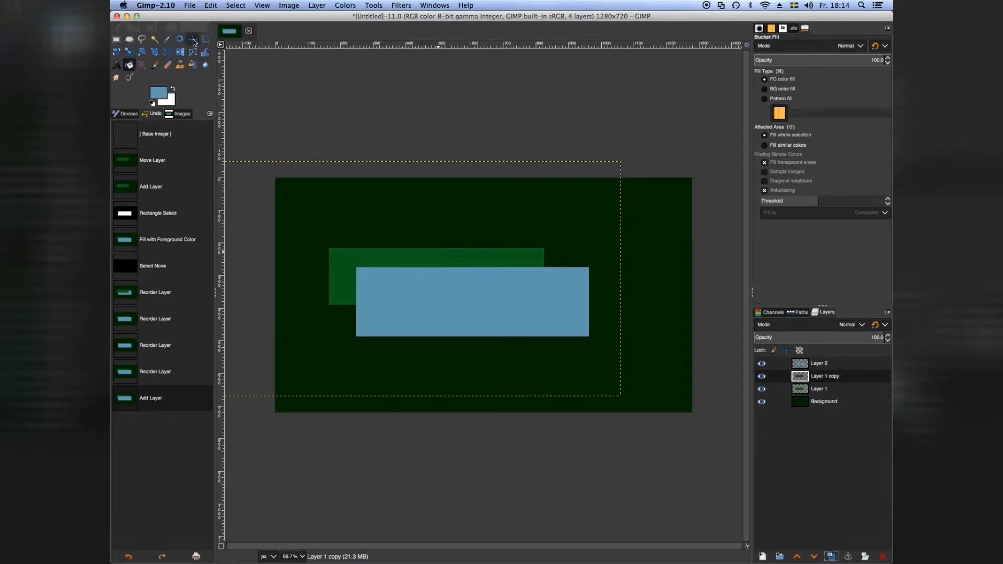
{"action": "left_click", "coordinate": [194, 41]}
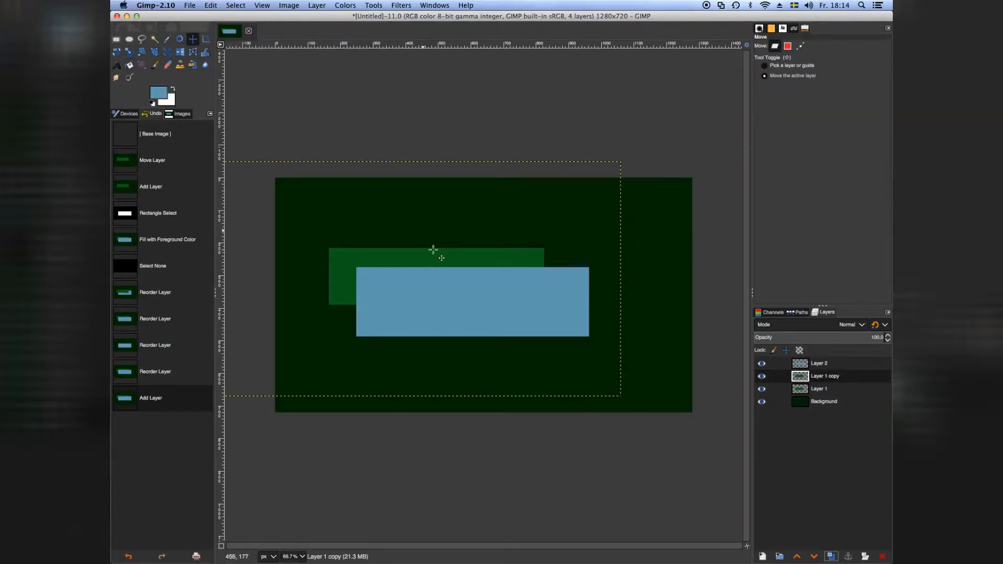
{"action": "left_click_drag", "start_coordinate": [442, 245], "coordinate": [539, 330]}
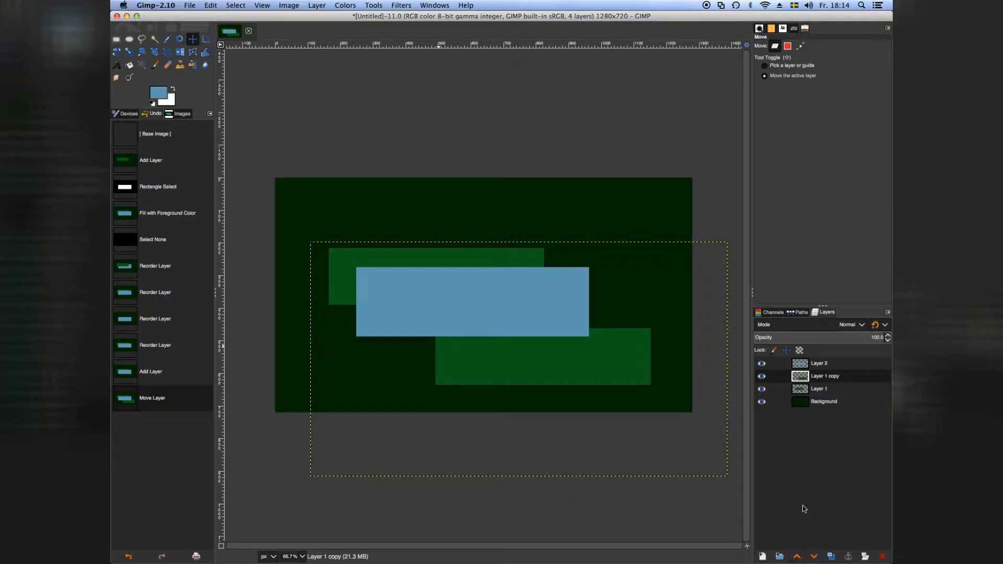
{"action": "left_click", "coordinate": [797, 557]}
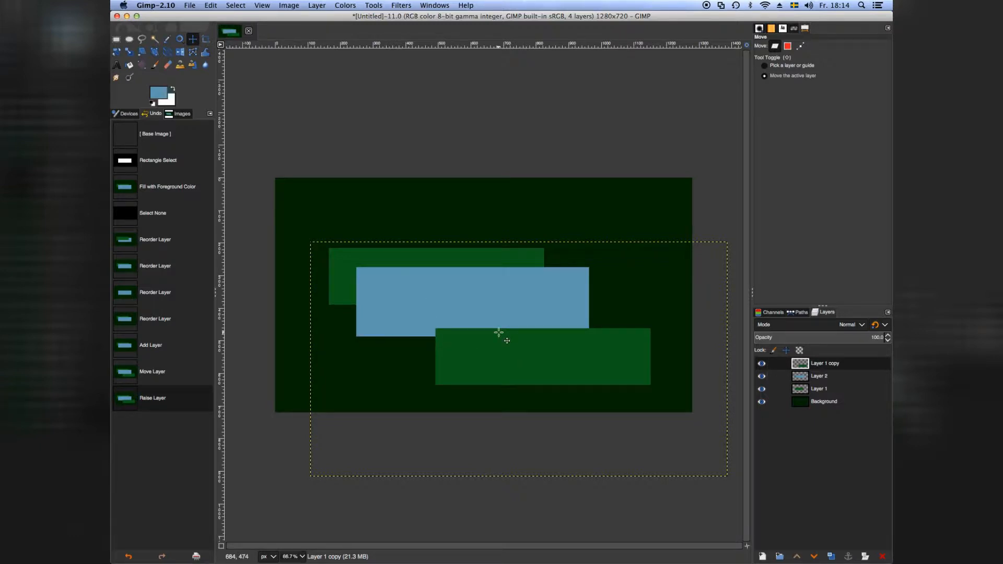
Set the opacity of Layer 1 copy to about 71.4.
{"action": "left_click", "coordinate": [820, 376]}
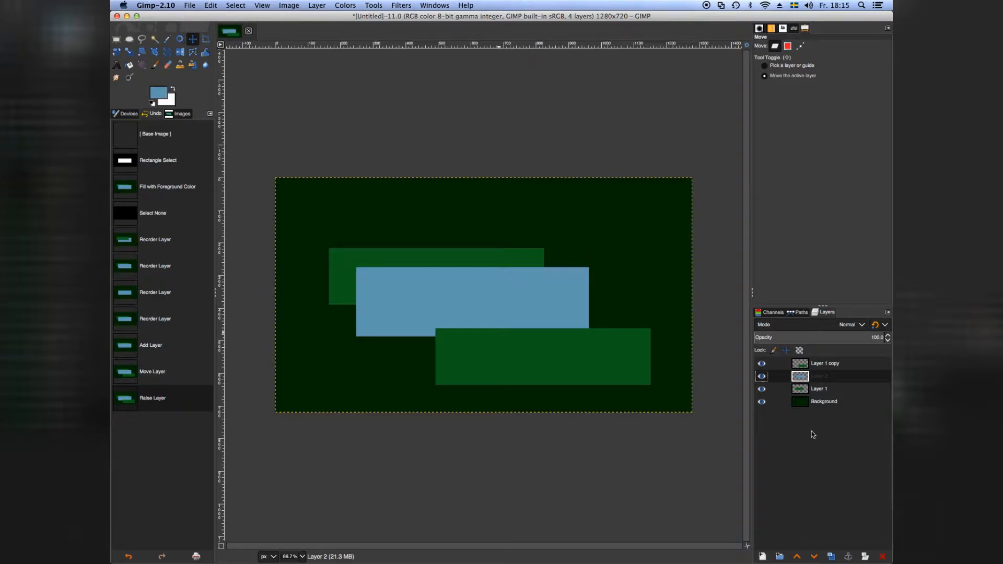
{"action": "left_click", "coordinate": [814, 364]}
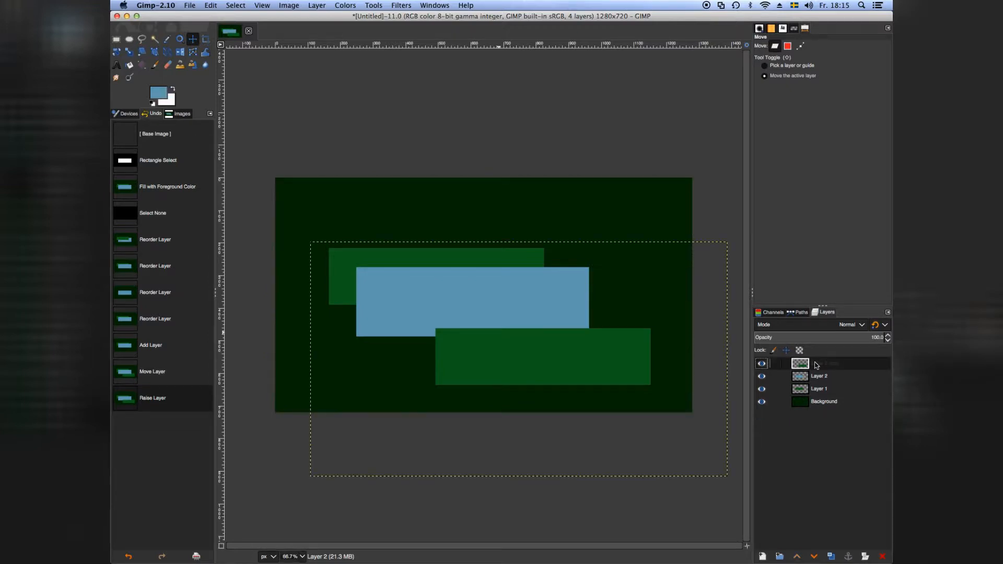
{"action": "left_click", "coordinate": [816, 391]}
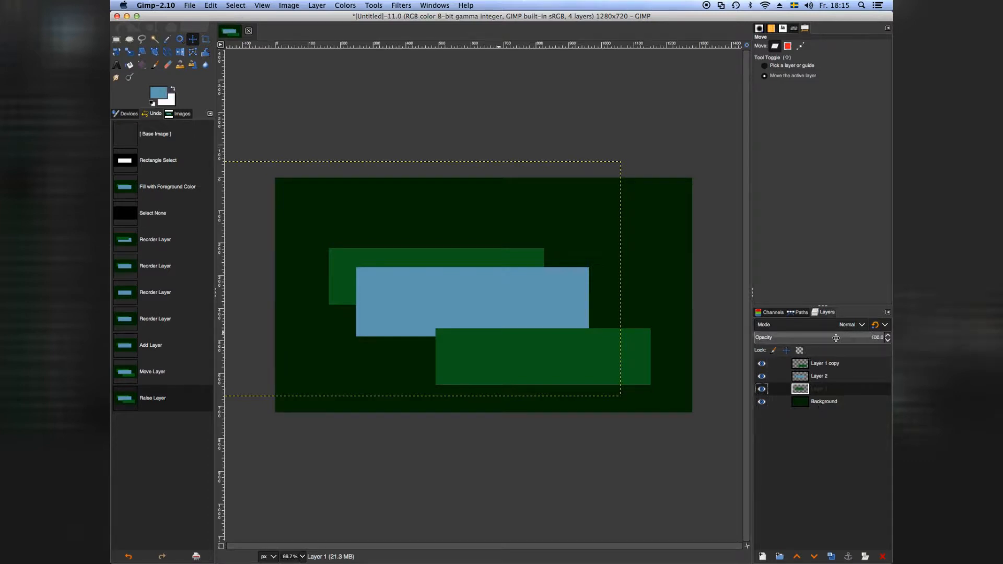
{"action": "left_click", "coordinate": [815, 364]}
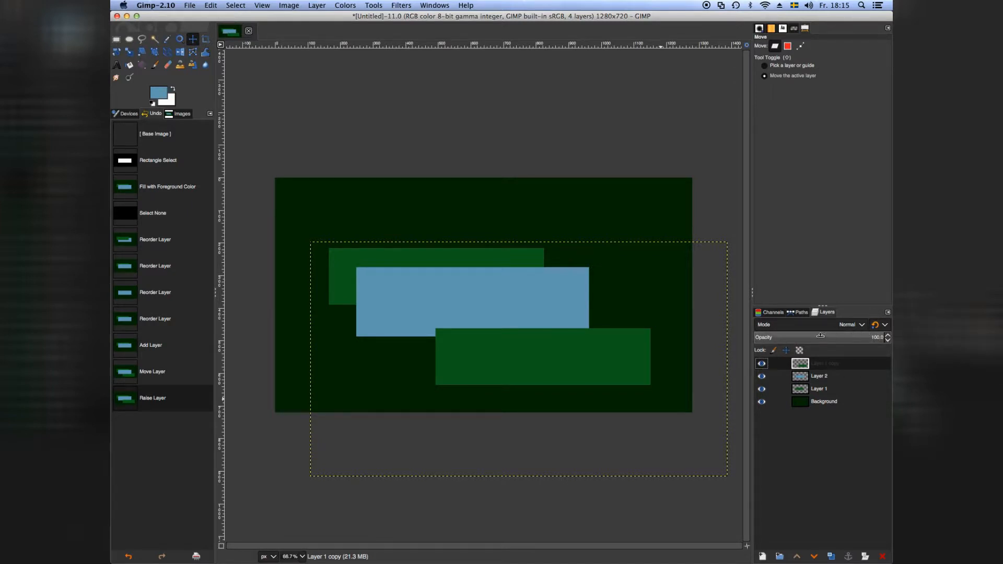
{"action": "left_click", "coordinate": [847, 334]}
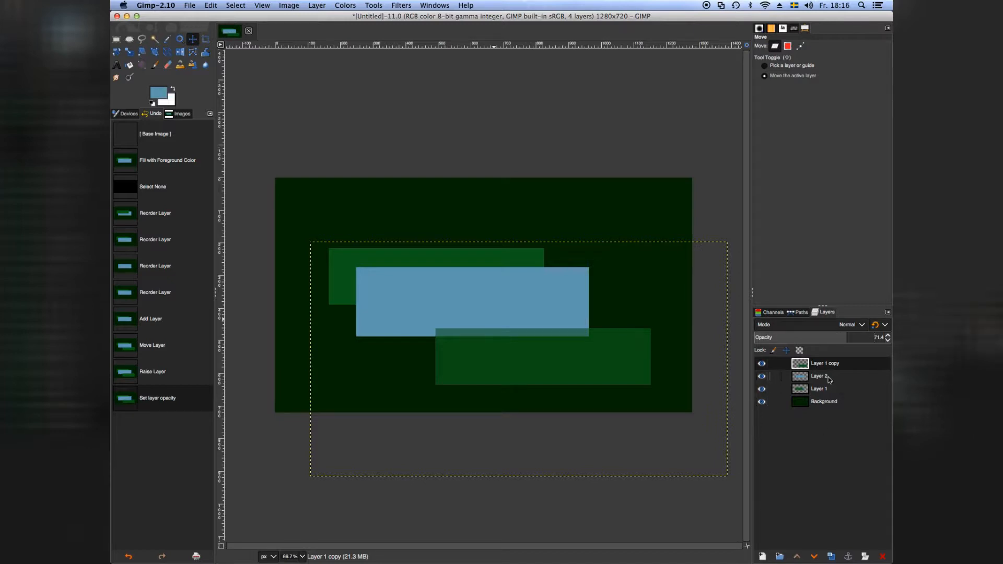
Create a new layer group at the top of the layer stack and name it Boxes.
{"action": "left_click", "coordinate": [837, 488]}
{"action": "left_click", "coordinate": [780, 556]}
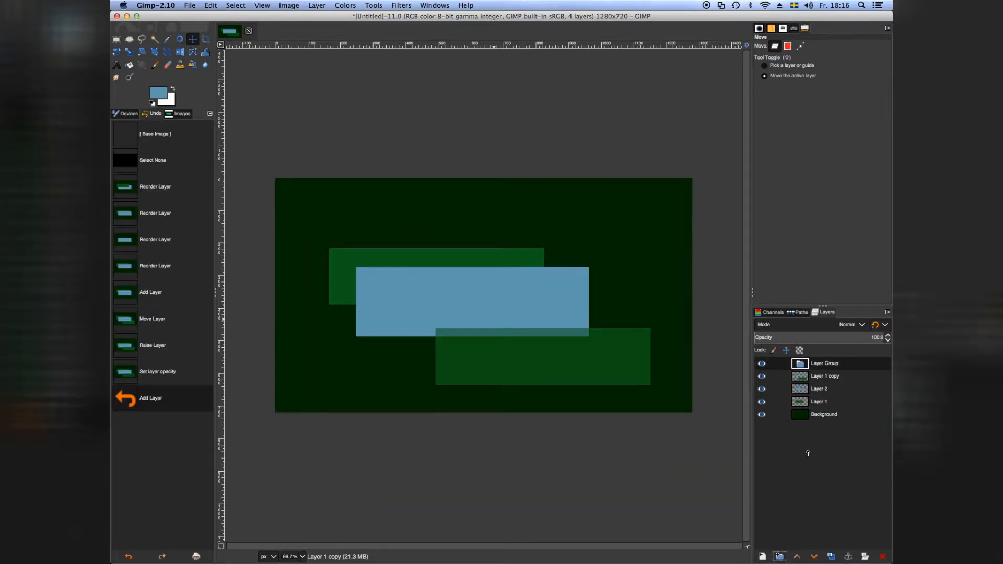
{"action": "right_click", "coordinate": [832, 365]}
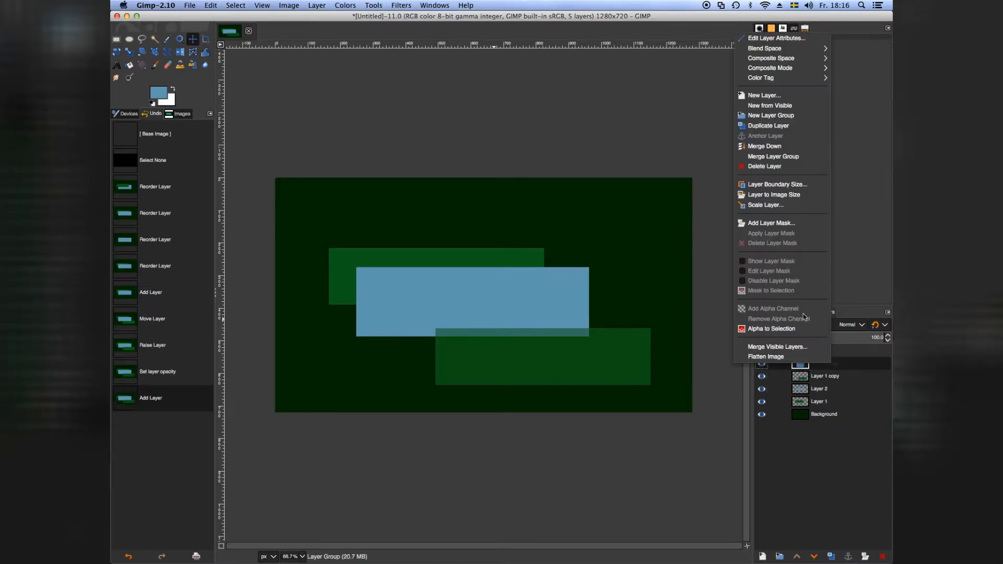
{"action": "left_click", "coordinate": [764, 39]}
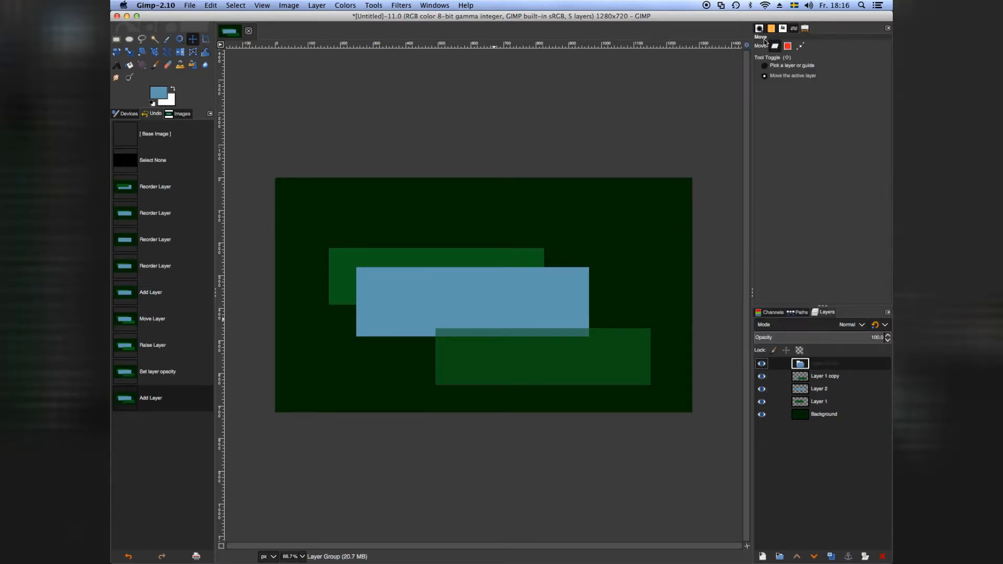
{"action": "left_click_drag", "start_coordinate": [737, 19], "coordinate": [564, 245]}
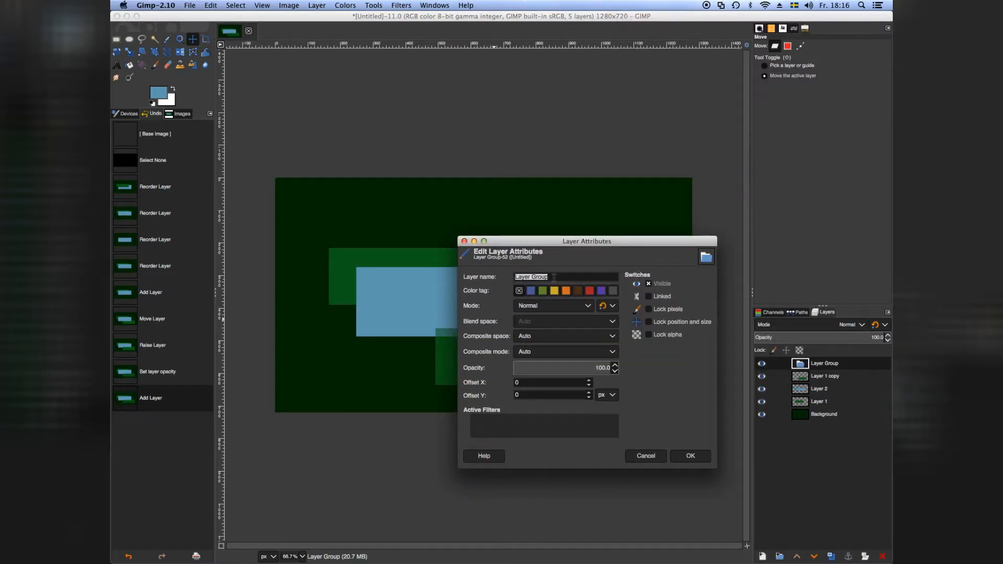
{"action": "type", "text": "Boxes"}
{"action": "key", "text": "Return"}
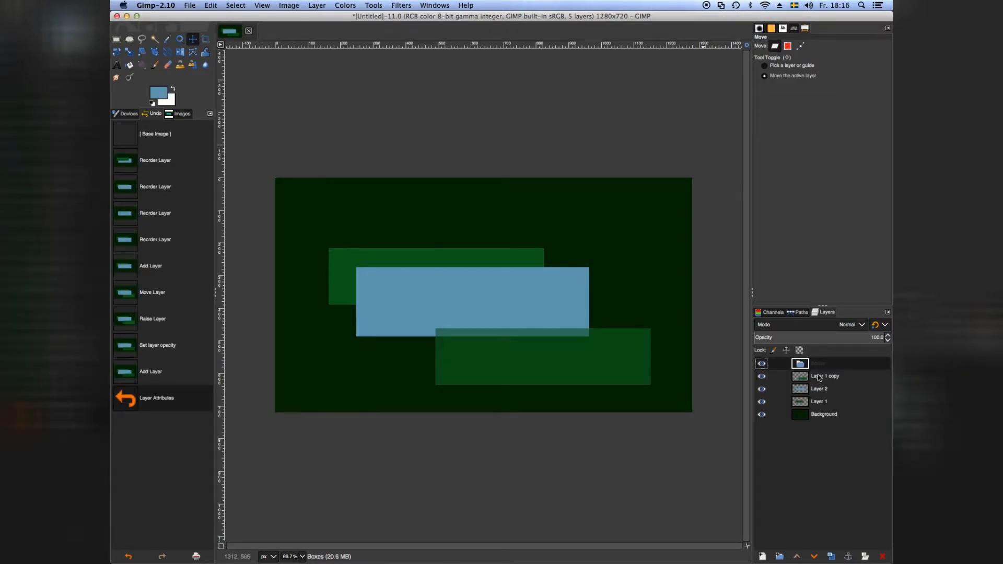
Move Layer 1 copy, Layer 2 and Layer 1 into the Boxes group, with Layer 1 on top.
{"action": "left_click_drag", "start_coordinate": [818, 378], "coordinate": [818, 365]}
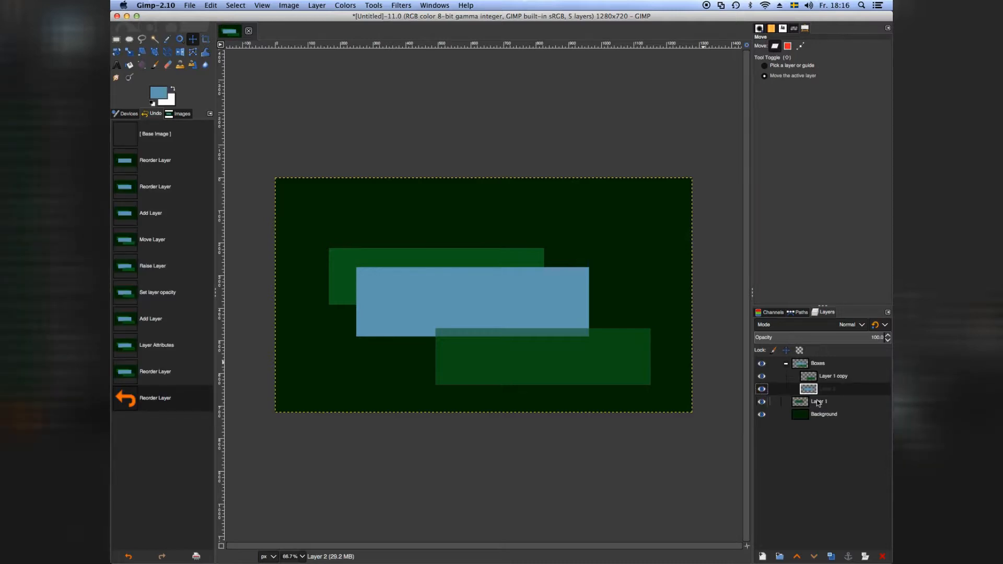
{"action": "left_click_drag", "start_coordinate": [824, 400], "coordinate": [817, 366]}
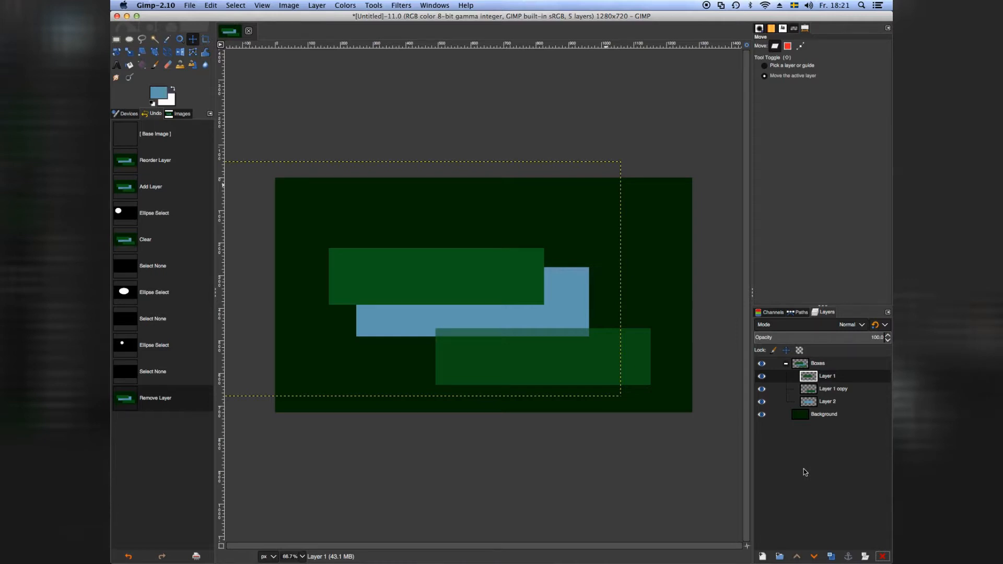
Add a 1280 × 720 px layer named Layer 3, filled with transparency, above Layer 1 in the Boxes group.
{"action": "left_click", "coordinate": [761, 556]}
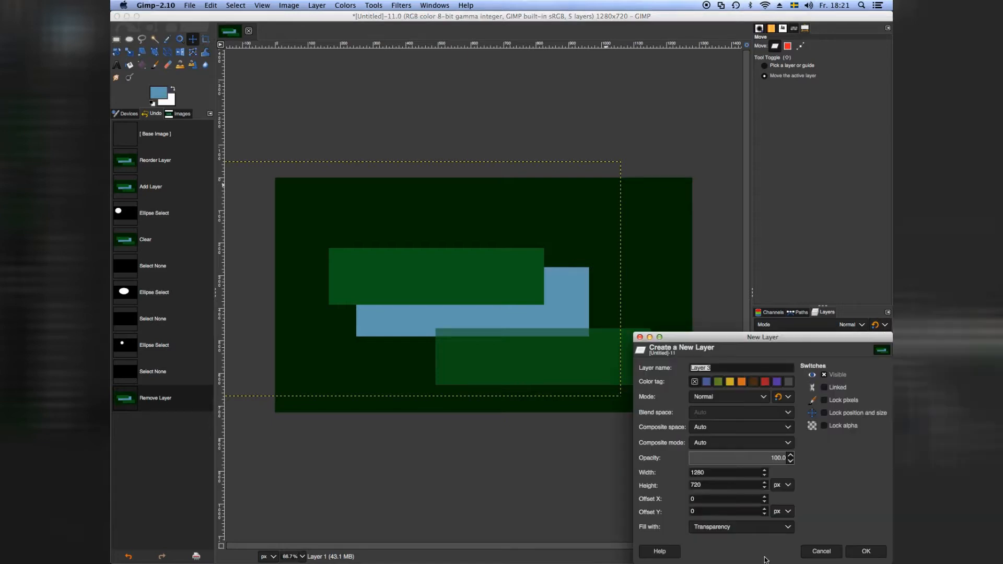
{"action": "left_click_drag", "start_coordinate": [754, 337], "coordinate": [707, 302]}
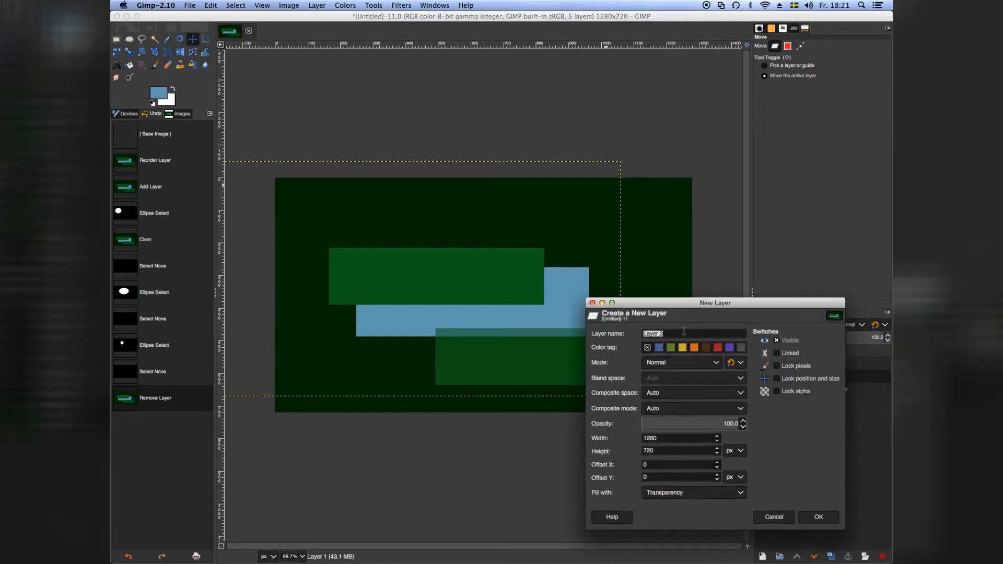
{"action": "left_click", "coordinate": [655, 333]}
{"action": "left_click", "coordinate": [810, 518]}
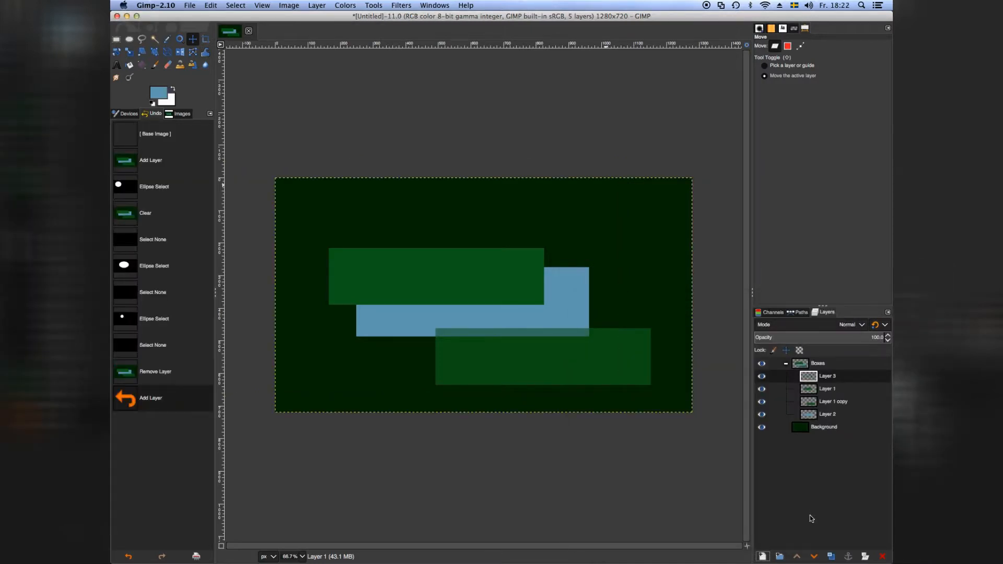
Draw an elliptical selection on Layer 3 overlapping the upper green rectangle, about 400 × 219 px at position 95, 81.
{"action": "left_click", "coordinate": [129, 41]}
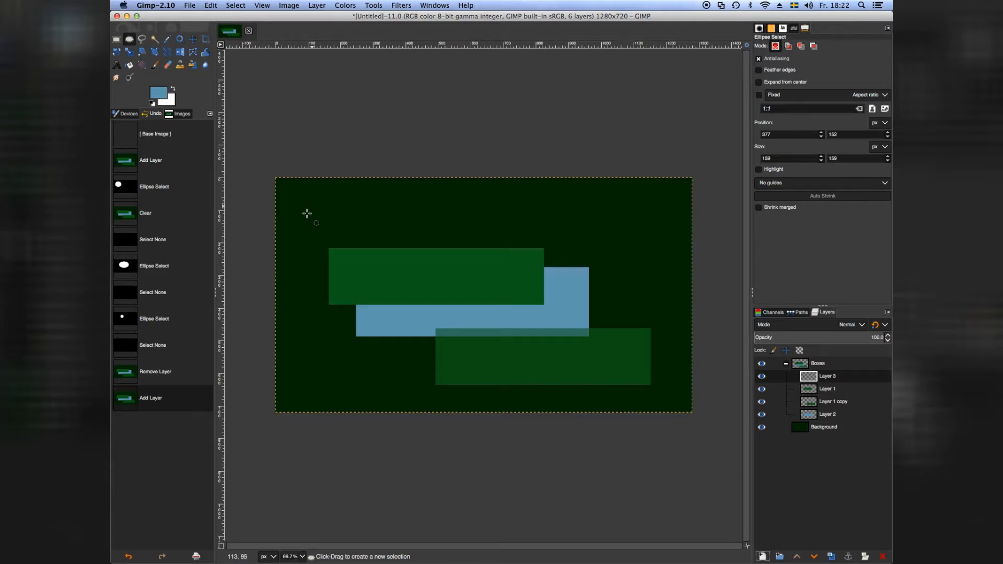
{"action": "left_click_drag", "start_coordinate": [305, 204], "coordinate": [437, 275]}
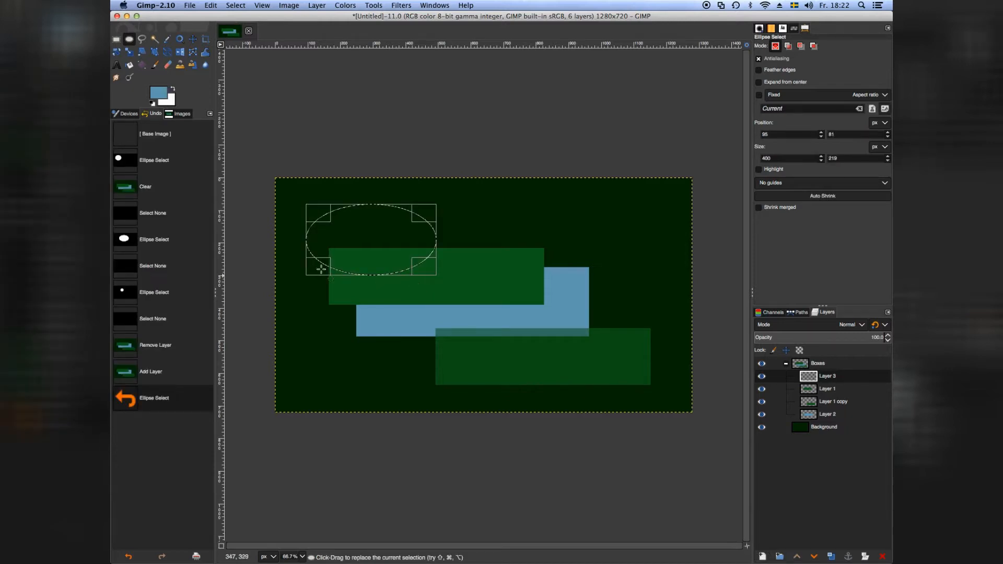
Enlarge the elliptical selection to about 429 × 246 px at position 66, 81, commit it and clear the selection.
{"action": "left_click_drag", "start_coordinate": [311, 283], "coordinate": [360, 276]}
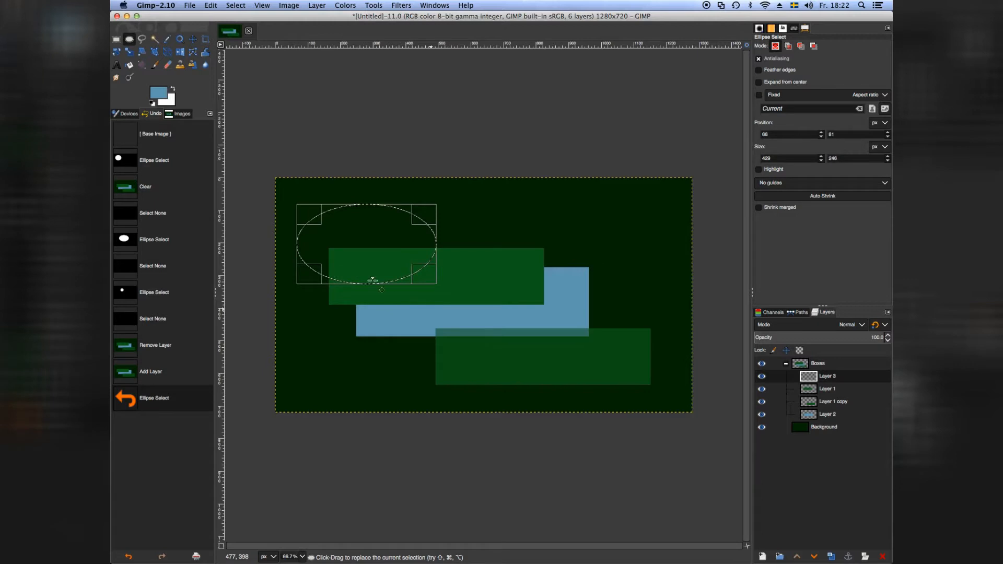
{"action": "left_click", "coordinate": [363, 241]}
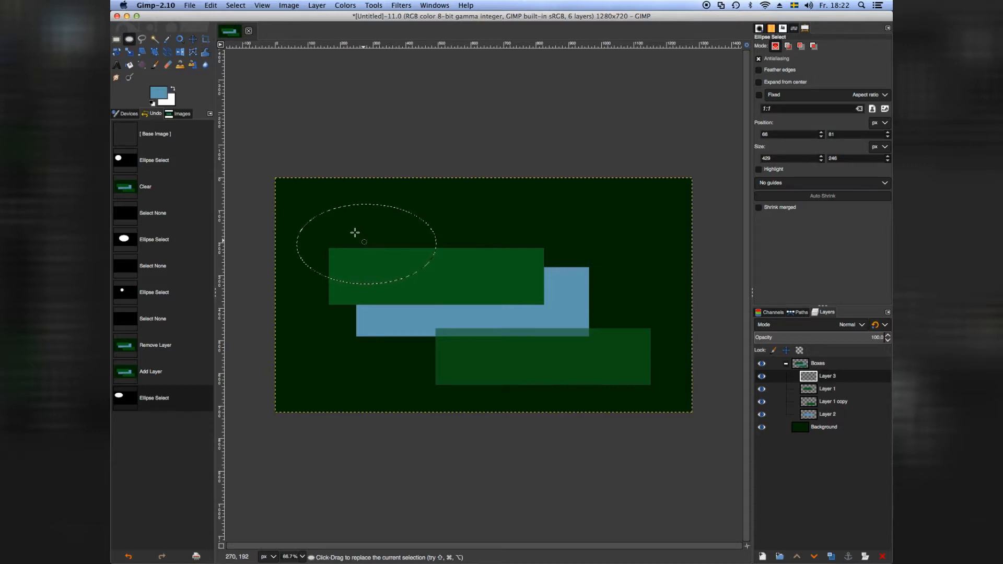
{"action": "left_click", "coordinate": [236, 7]}
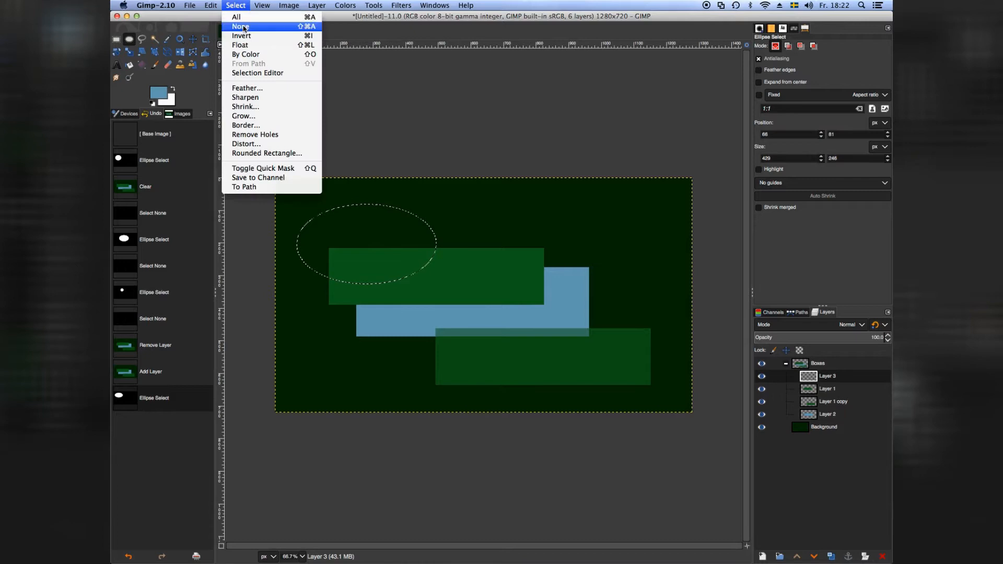
{"action": "left_click", "coordinate": [244, 29]}
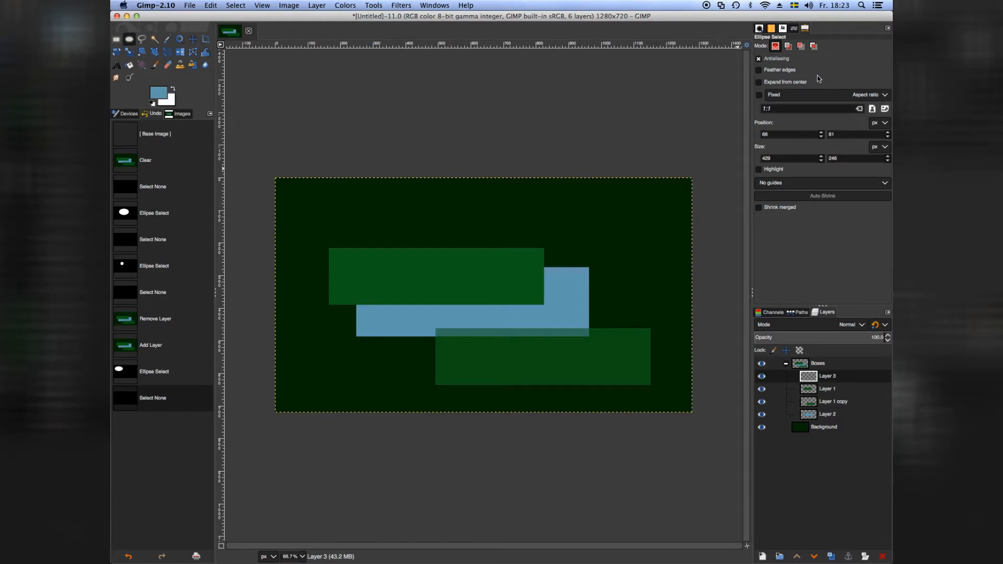
Draw a circular selection with fixed 1:1 aspect ratio, about 281 × 281 px at position 225, 48, and commit it.
{"action": "left_click", "coordinate": [759, 95]}
{"action": "left_click_drag", "start_coordinate": [348, 194], "coordinate": [438, 267]}
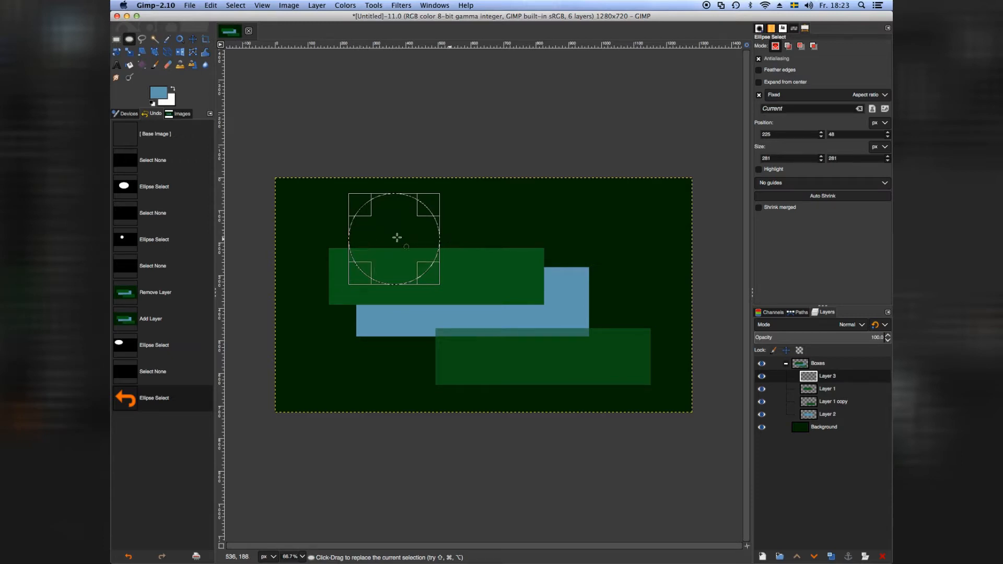
{"action": "left_click", "coordinate": [578, 248]}
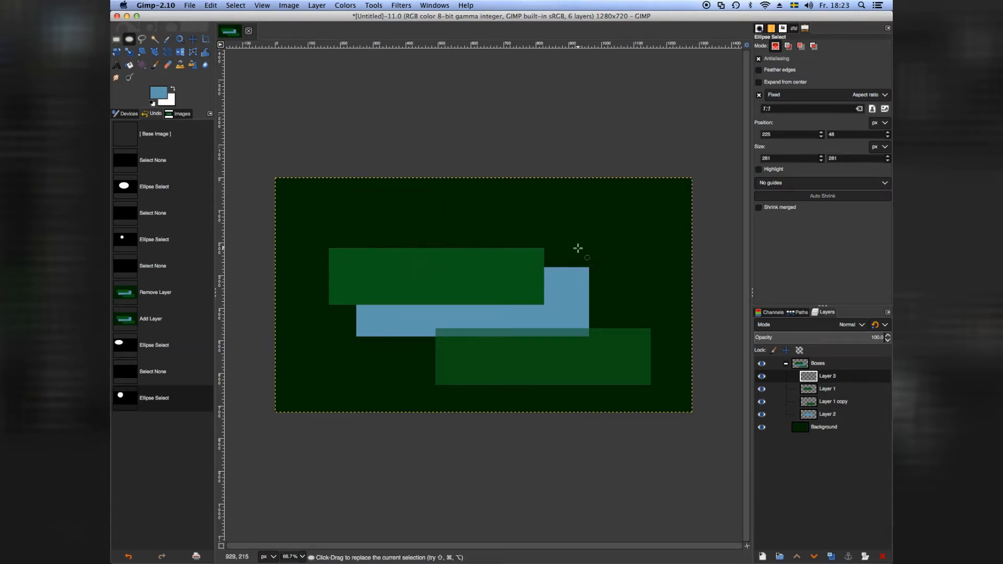
Bucket-fill the circular selection on Layer 3 with orange from the recent colours and clear the selection.
{"action": "left_click", "coordinate": [130, 66]}
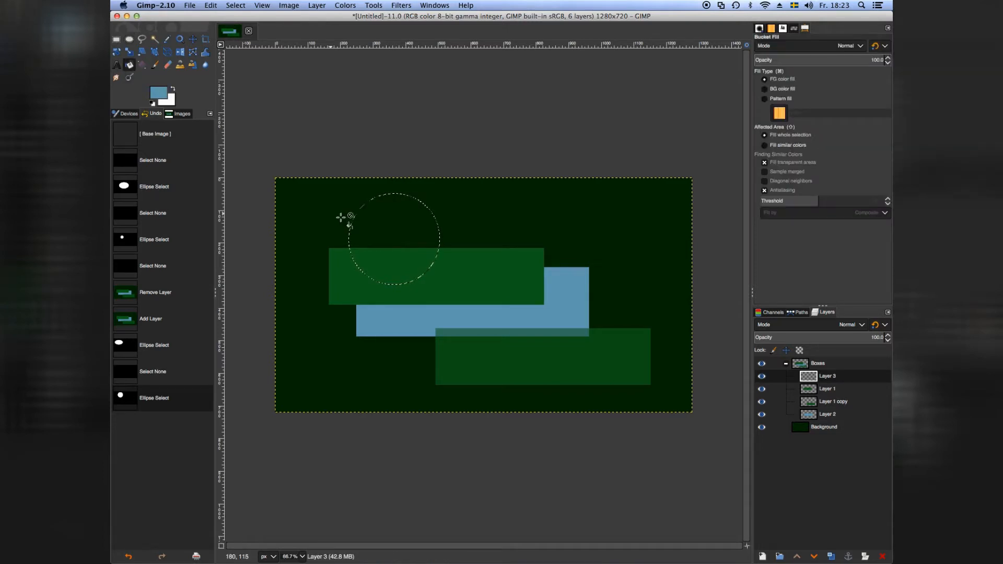
{"action": "left_click", "coordinate": [158, 93]}
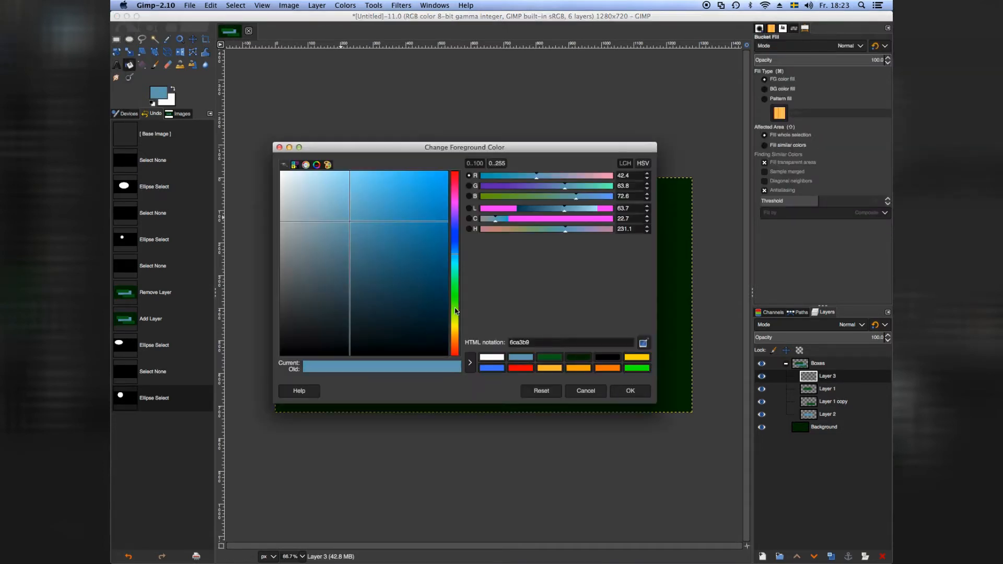
{"action": "left_click", "coordinate": [578, 368]}
{"action": "left_click", "coordinate": [630, 390]}
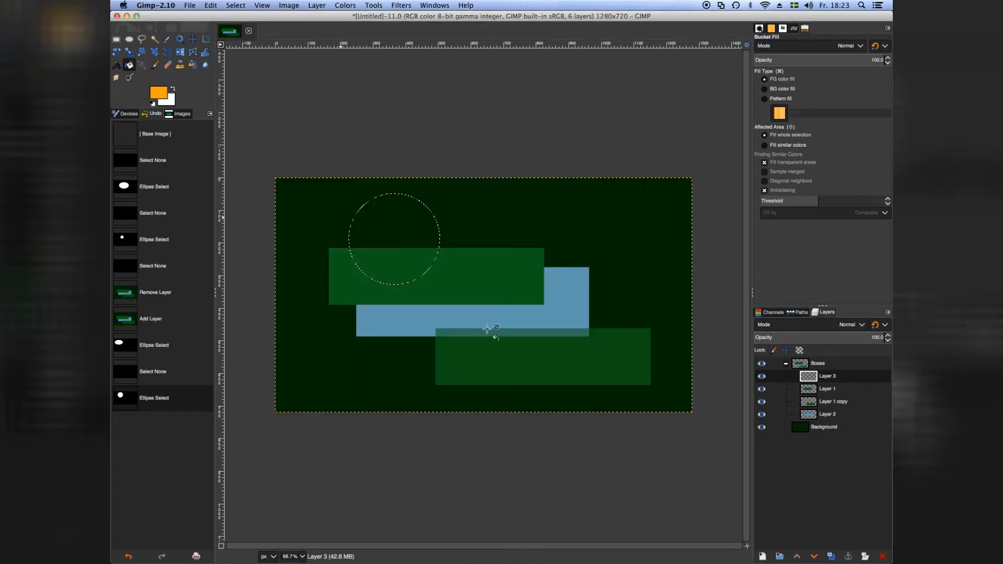
{"action": "left_click", "coordinate": [380, 231]}
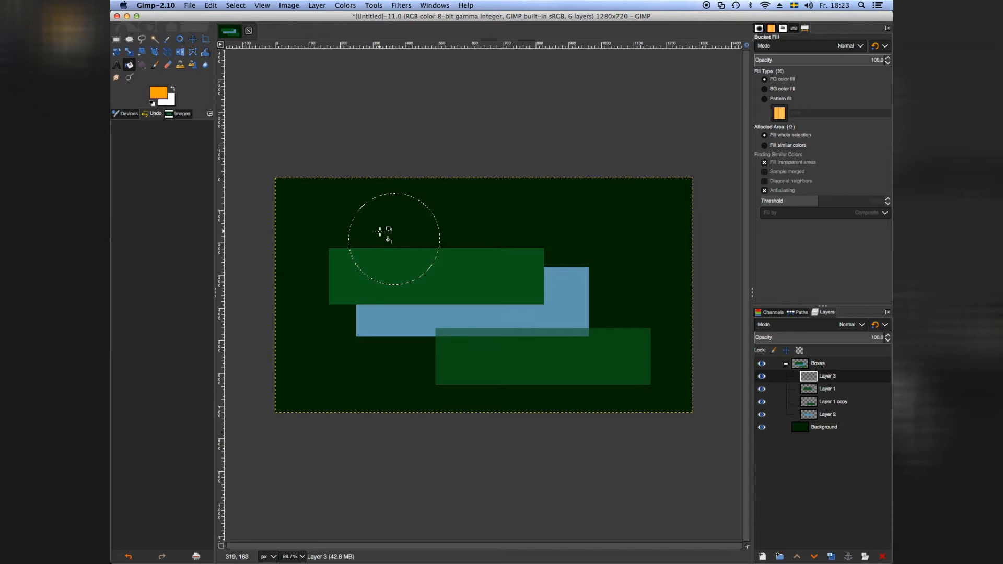
{"action": "left_click", "coordinate": [230, 7]}
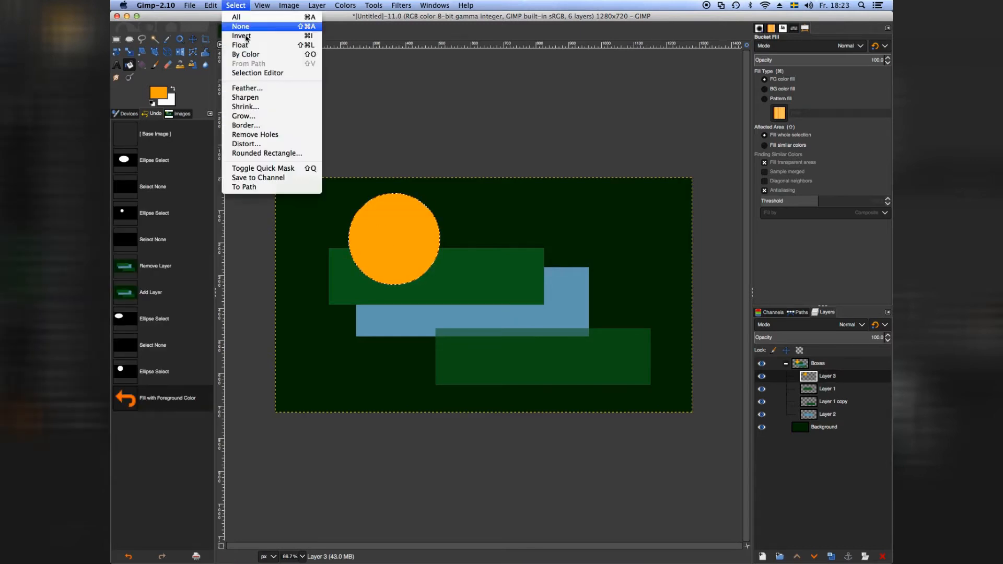
{"action": "left_click", "coordinate": [745, 181]}
{"action": "key", "text": "shift+super+a"}
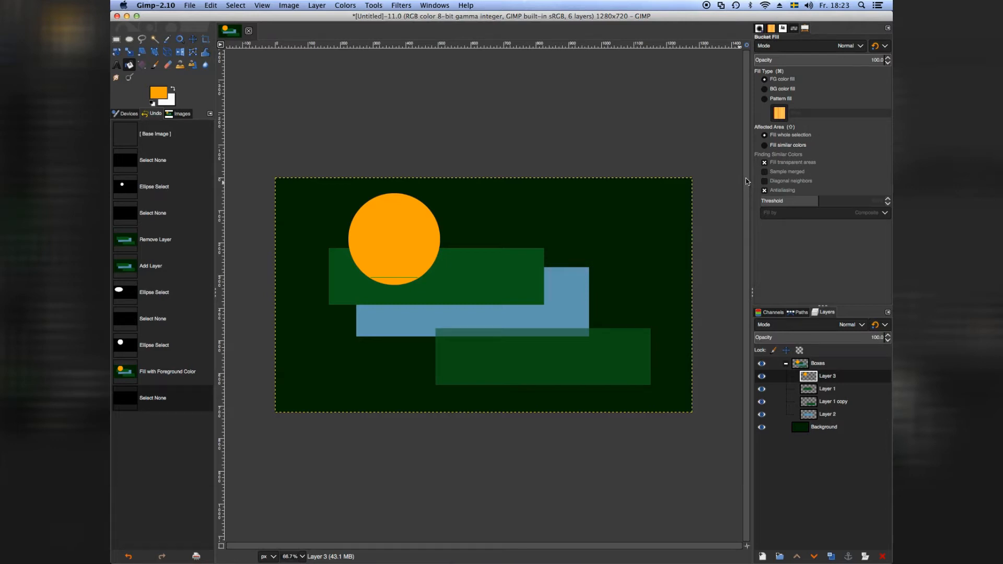
Outline a closed six-point polygonal selection with Free Select, from the empty area beside the orange circle onto the blue rectangle, and commit it.
{"action": "left_click", "coordinate": [141, 43]}
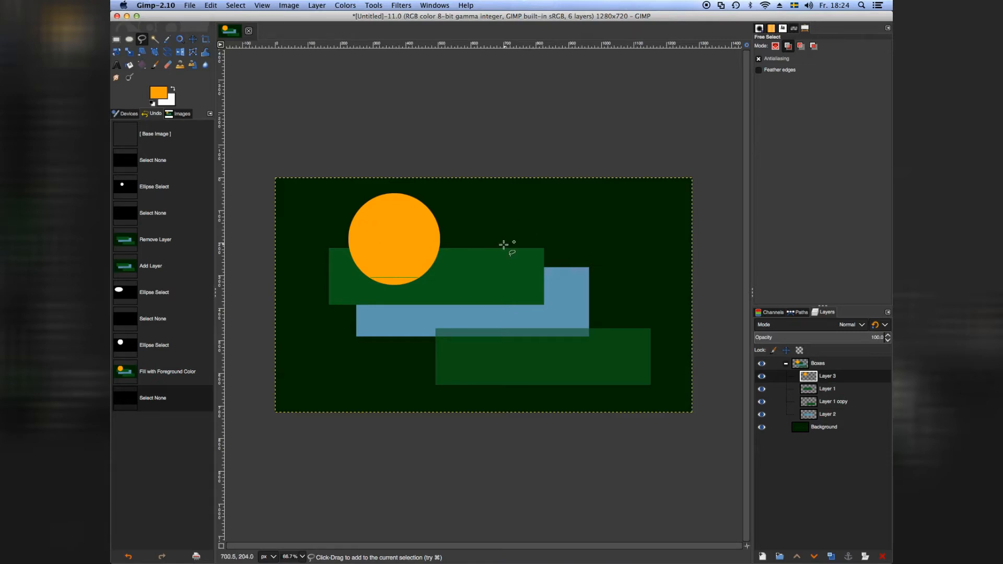
{"action": "left_click", "coordinate": [507, 207]}
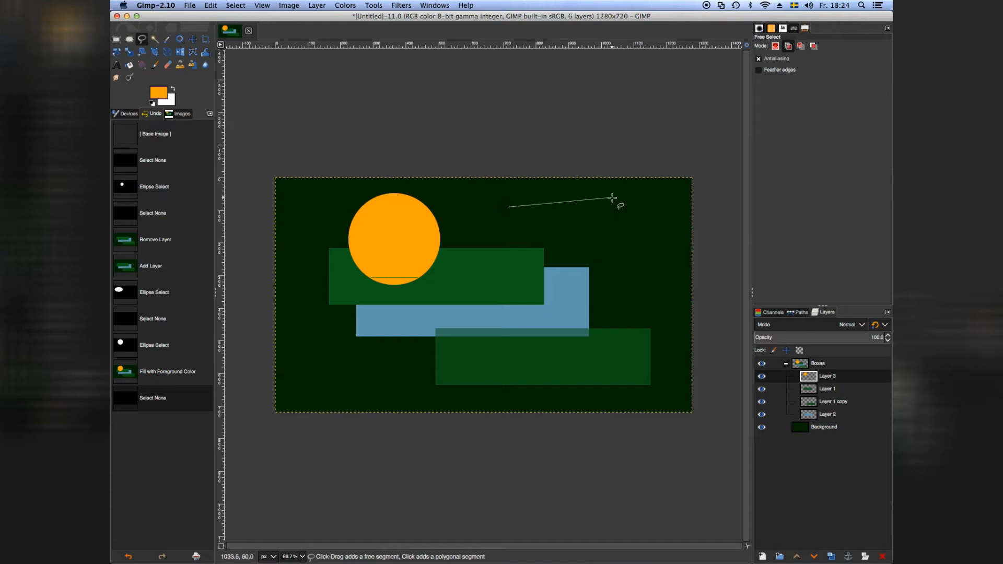
{"action": "left_click", "coordinate": [650, 219]}
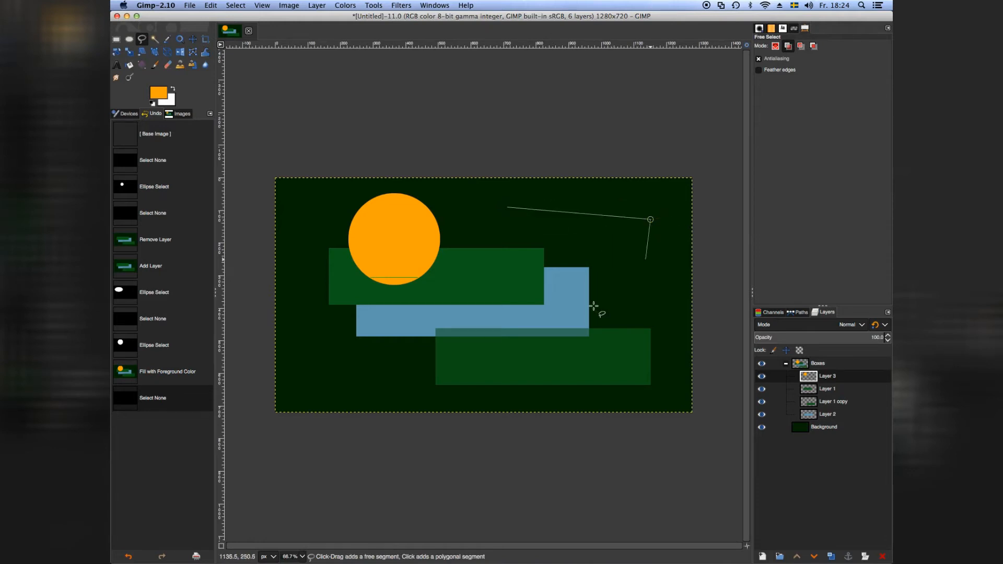
{"action": "left_click", "coordinate": [578, 312]}
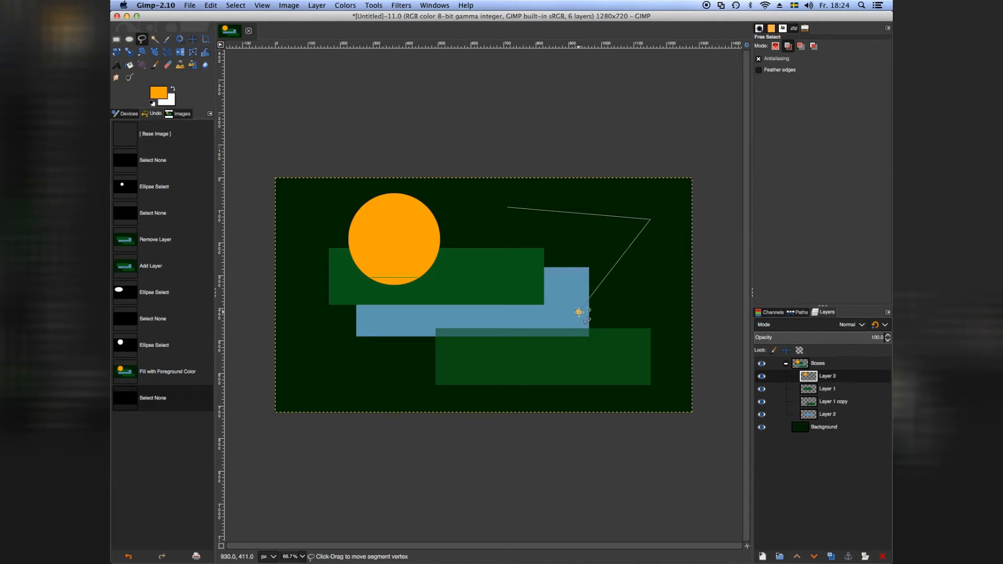
{"action": "left_click", "coordinate": [524, 283]}
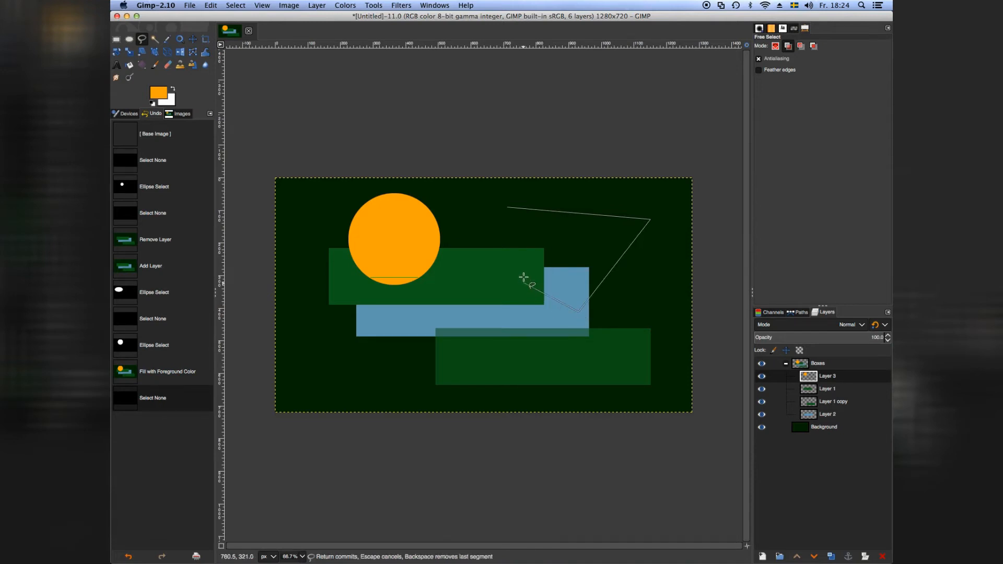
{"action": "left_click", "coordinate": [538, 237]}
{"action": "left_click", "coordinate": [484, 231]}
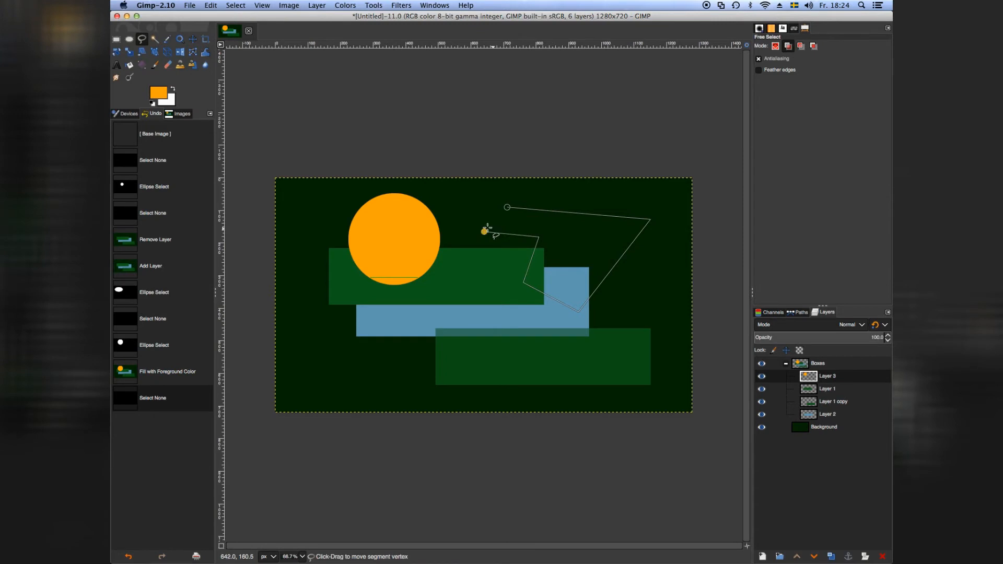
{"action": "left_click", "coordinate": [507, 207]}
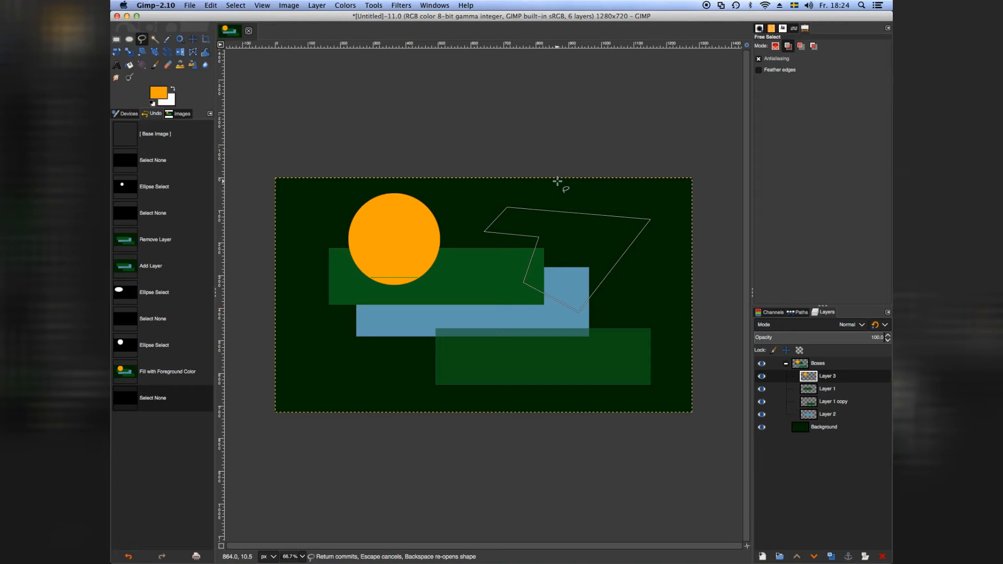
{"action": "key", "text": "Return"}
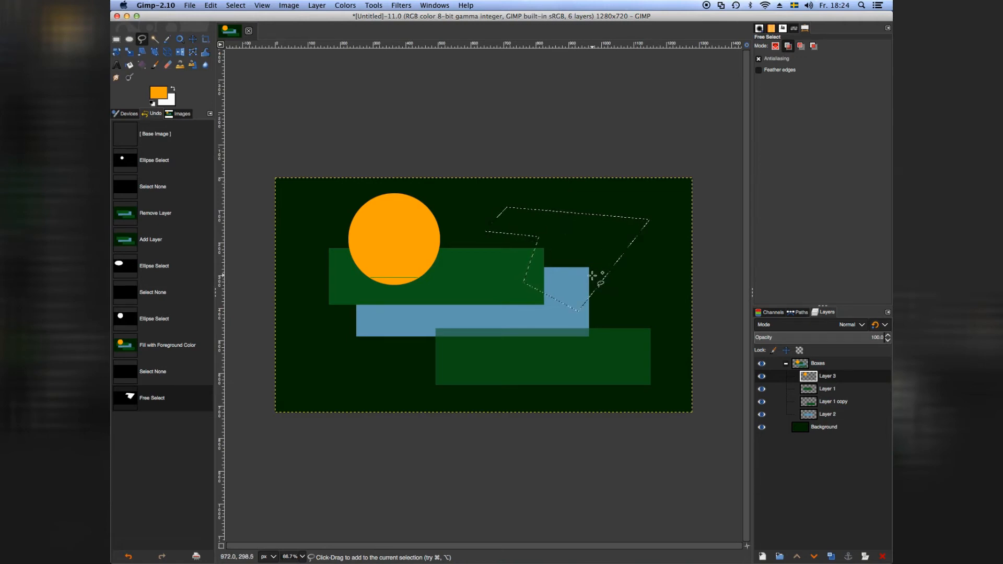
Clear the polygonal selection.
{"action": "left_click", "coordinate": [242, 6]}
{"action": "left_click", "coordinate": [242, 6]}
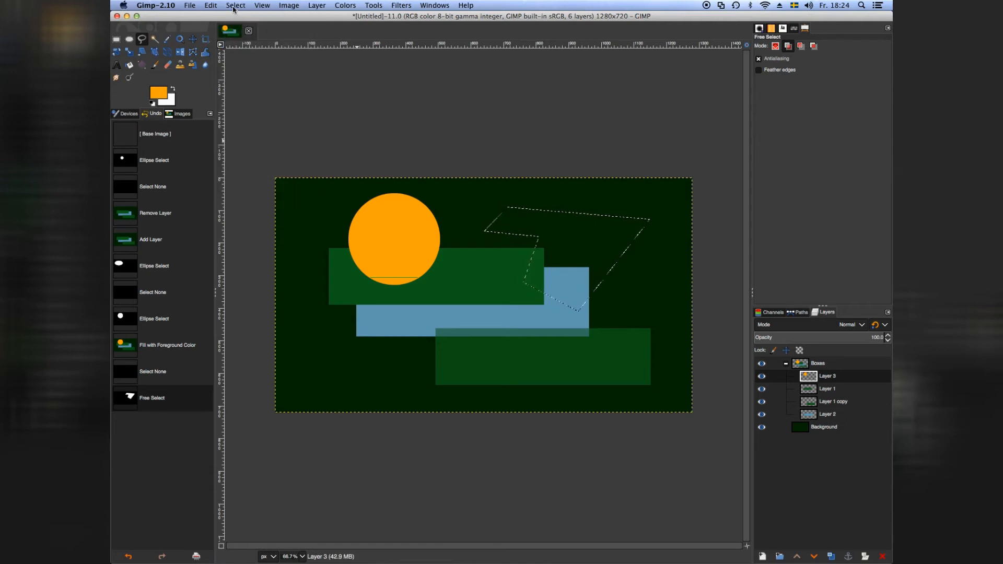
{"action": "left_click", "coordinate": [235, 7]}
{"action": "left_click", "coordinate": [239, 27]}
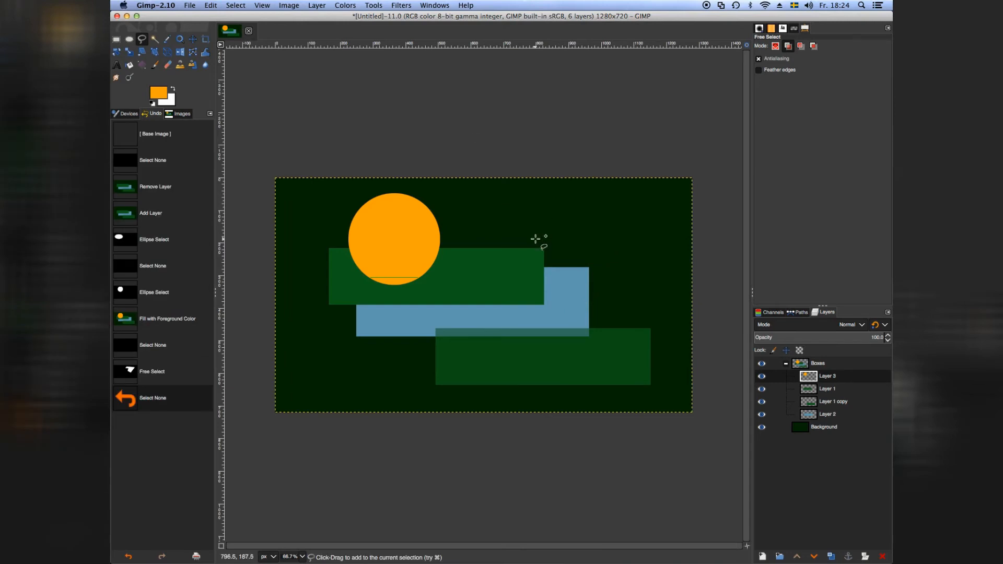
Draw a closed freehand curved selection over the blue rectangle's upper right corner, commit it and clear the selection.
{"action": "left_click", "coordinate": [503, 219]}
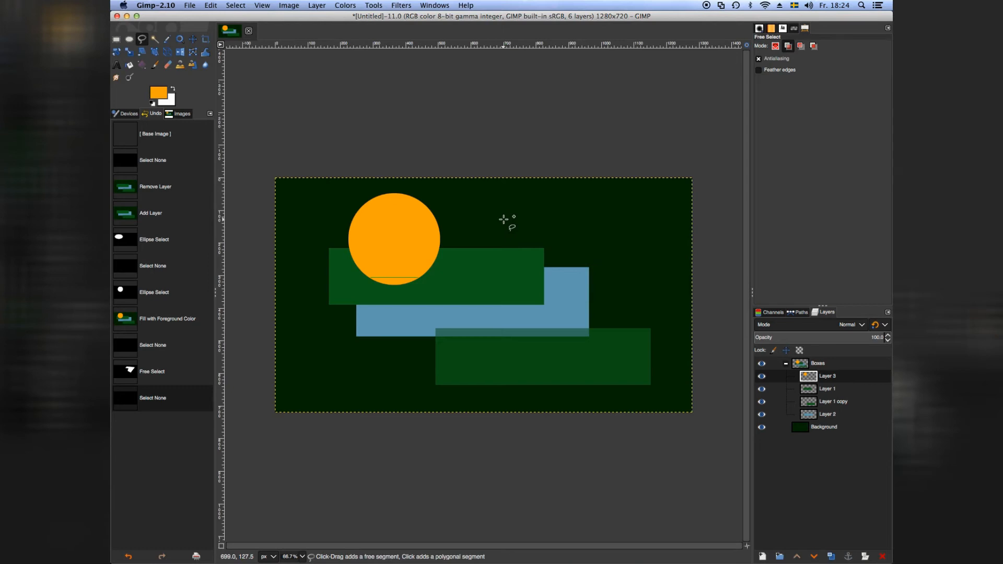
{"action": "mouse_move", "coordinate": [504, 220]}
{"action": "left_mouse_down"}
{"action": "mouse_move", "coordinate": [518, 199]}
{"action": "mouse_move", "coordinate": [545, 194]}
{"action": "mouse_move", "coordinate": [569, 230]}
{"action": "mouse_move", "coordinate": [617, 247]}
{"action": "left_mouse_up"}
{"action": "mouse_move", "coordinate": [620, 290]}
{"action": "left_mouse_down"}
{"action": "mouse_move", "coordinate": [586, 298]}
{"action": "mouse_move", "coordinate": [539, 288]}
{"action": "mouse_move", "coordinate": [512, 260]}
{"action": "mouse_move", "coordinate": [503, 219]}
{"action": "left_mouse_up"}
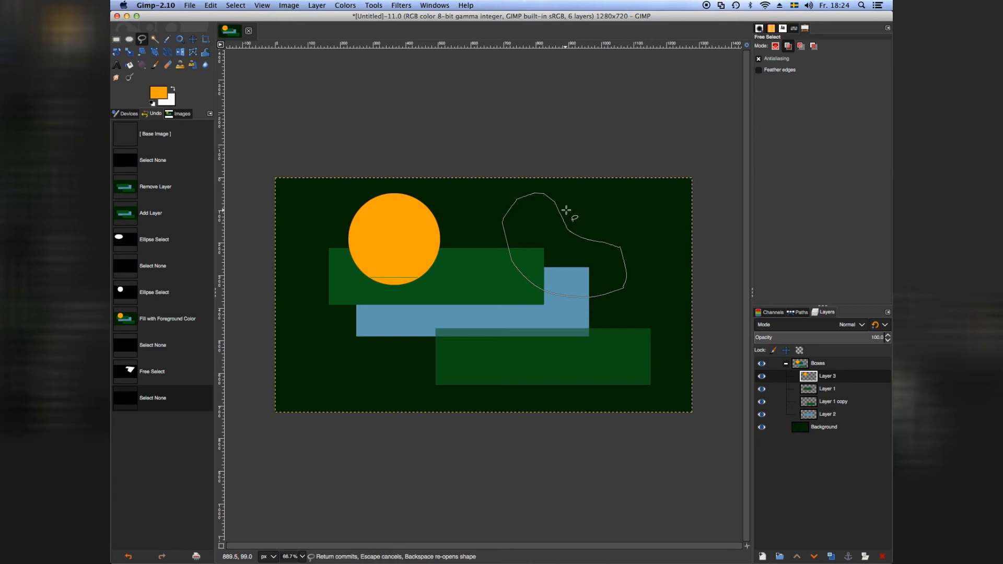
{"action": "key", "text": "Return"}
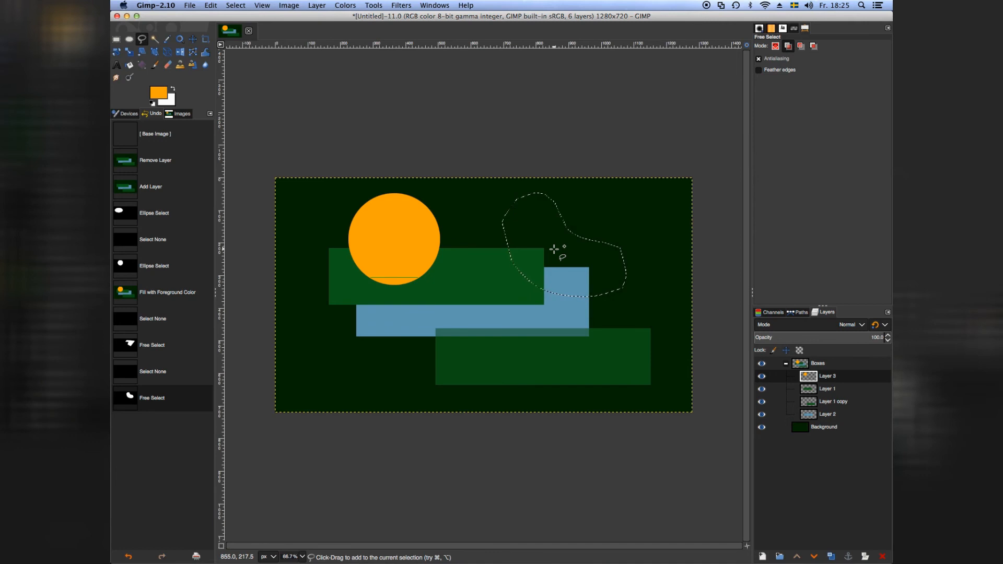
{"action": "left_click", "coordinate": [236, 7]}
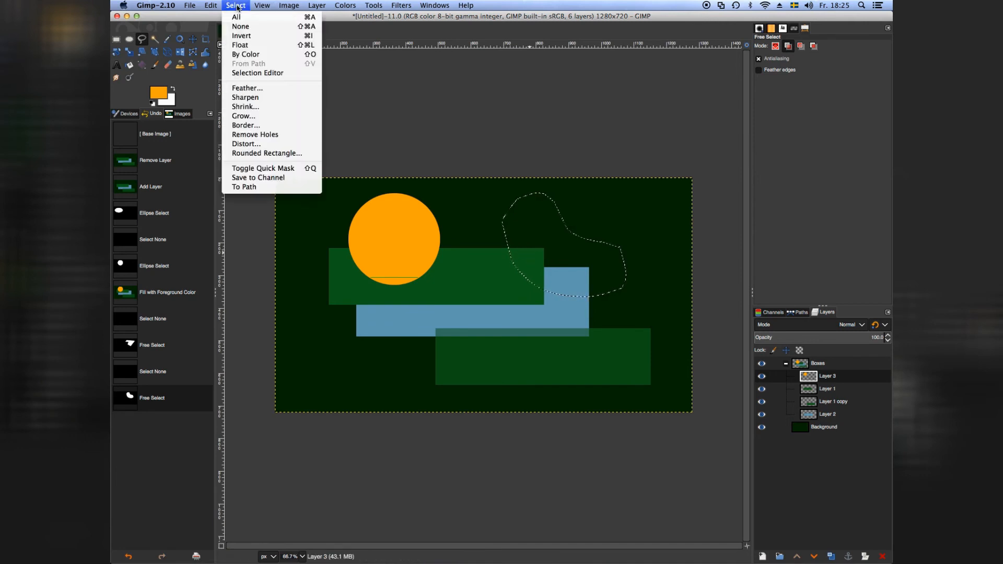
{"action": "left_click", "coordinate": [241, 26]}
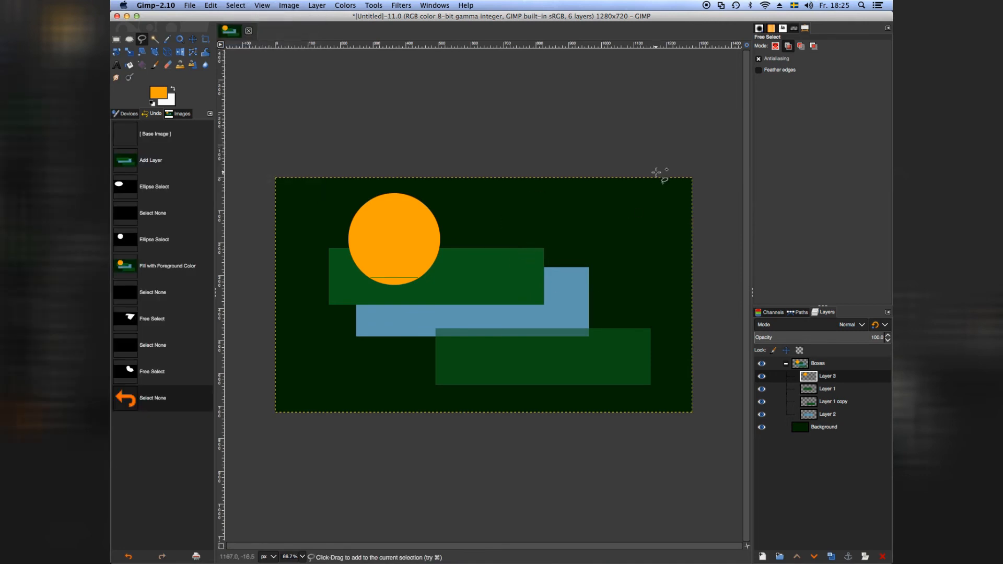